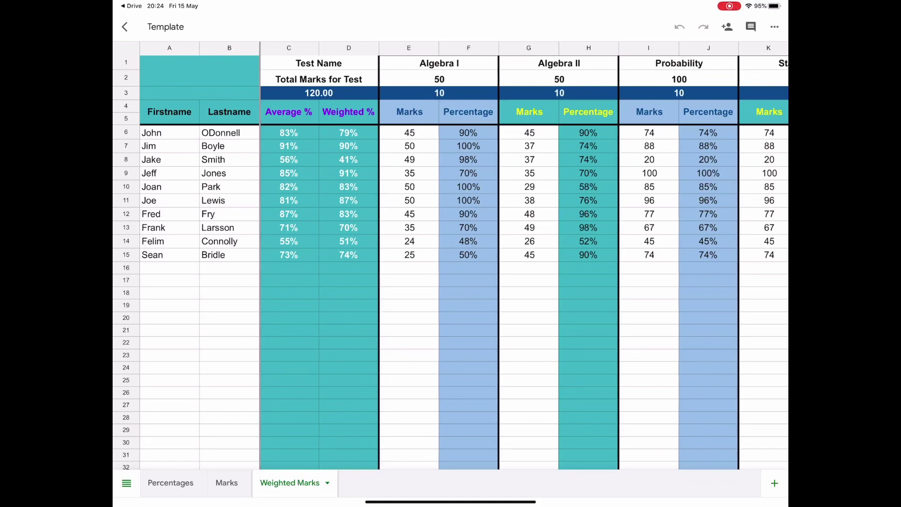
Scroll the Shared with me file list sideways to locate the Template spreadsheet.
scroll(524, 256, "right", 5)
scroll(524, 256, "right", 3)
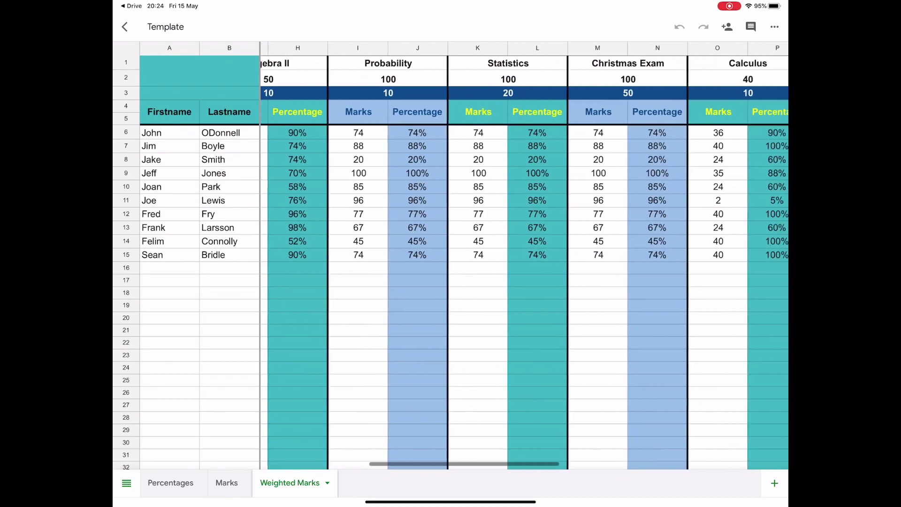
scroll(524, 256, "right", 2)
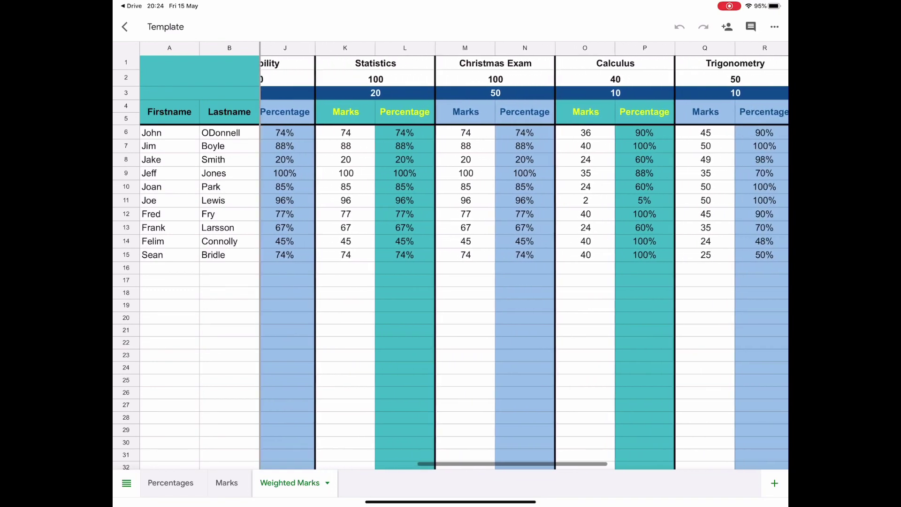
scroll(524, 256, "left", 4)
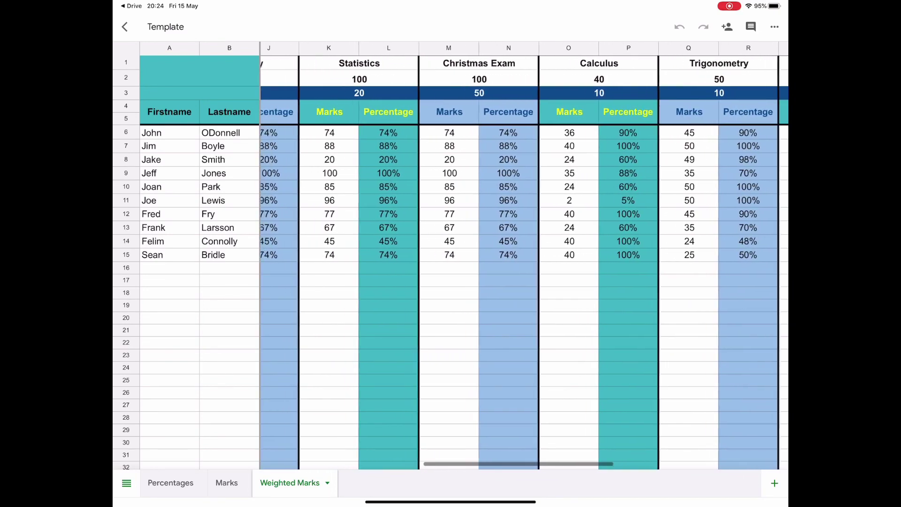
scroll(524, 256, "left", 4)
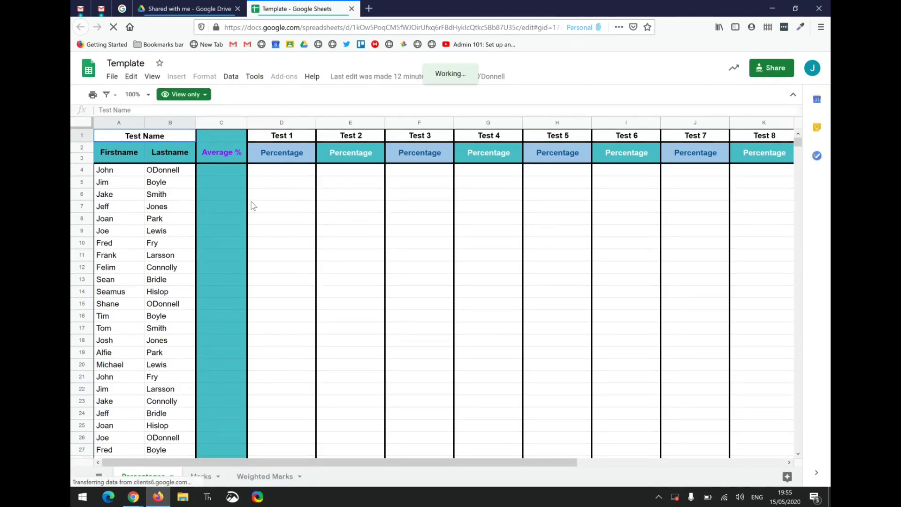
Save a copy of the Template under the name '2nd Year Geography'.
left_click(253, 206)
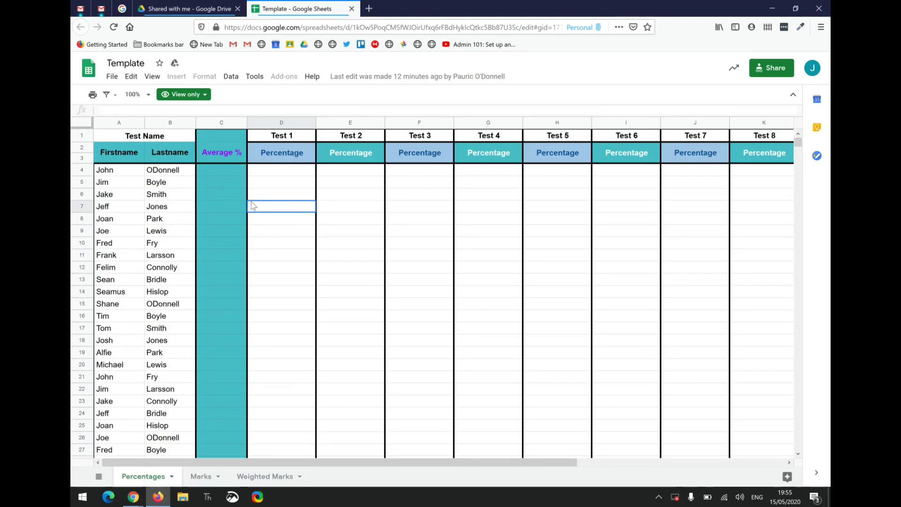
left_click(113, 77)
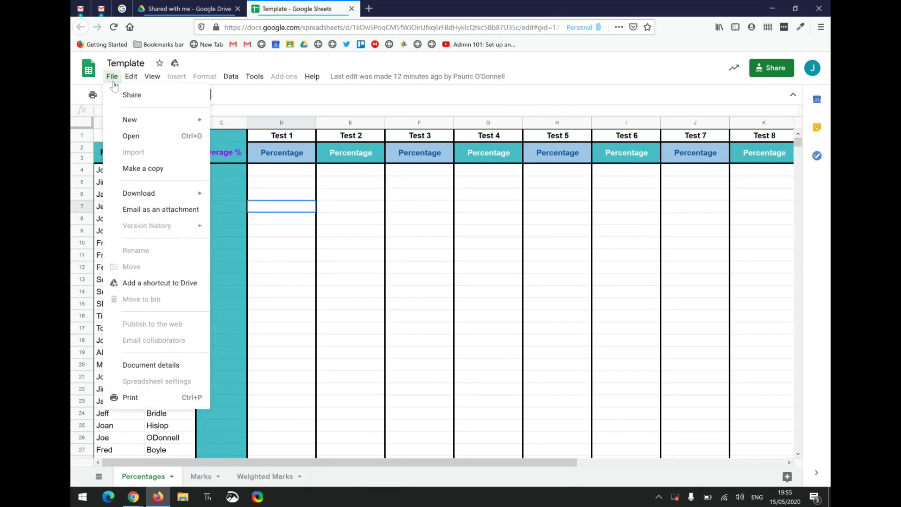
left_click(134, 169)
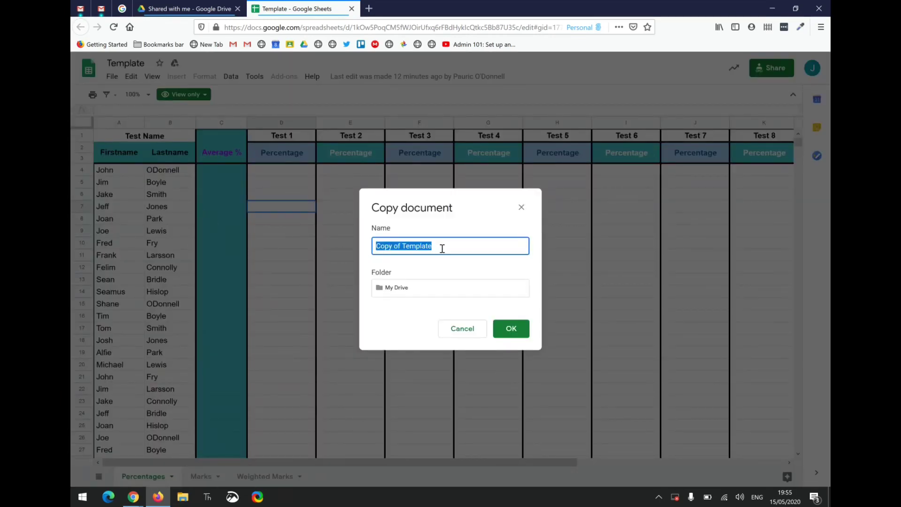
type("2")
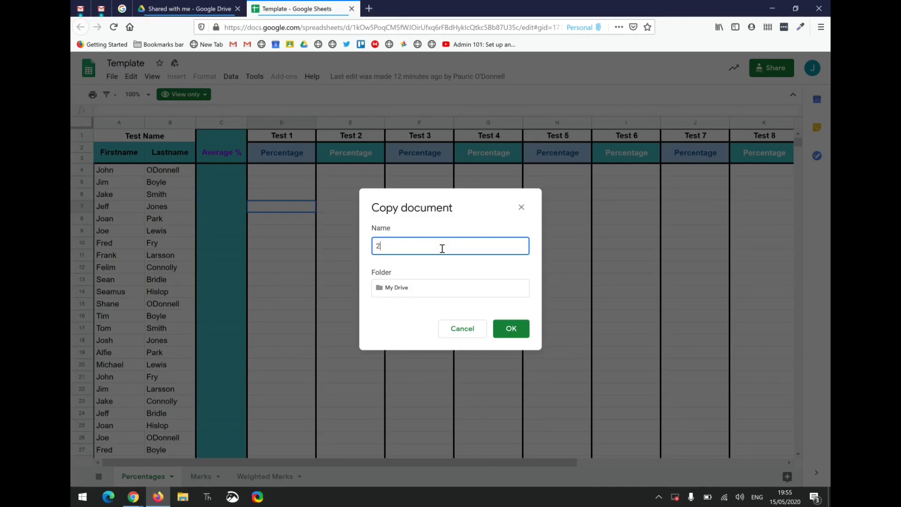
type("nd Year Geography")
left_click(503, 329)
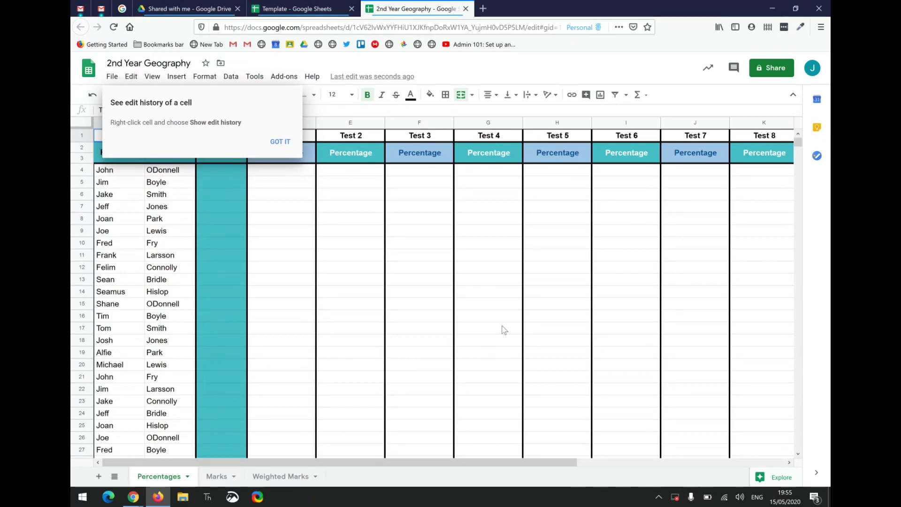
Dismiss the edit-history tip, view the Marks and Weighted Marks sheets, then return to Percentages.
left_click(280, 142)
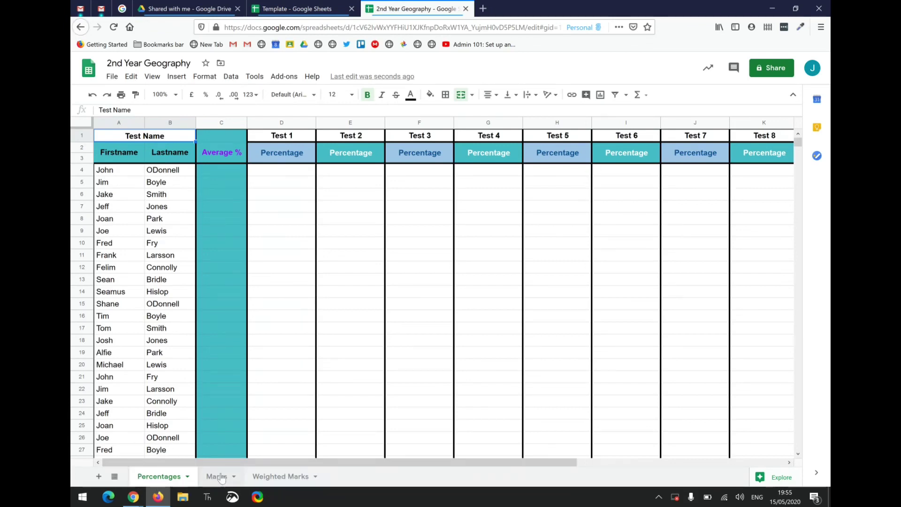
key("ctrl+shift+Page_Down")
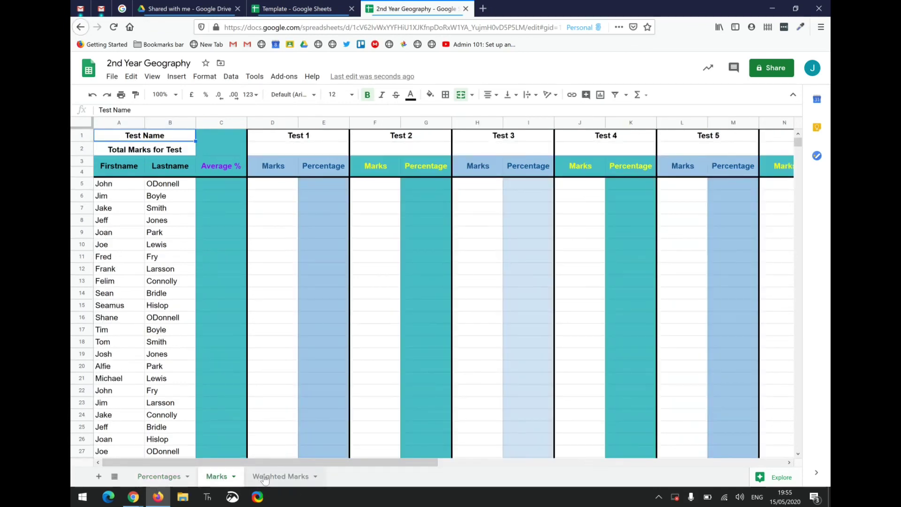
left_click(265, 476)
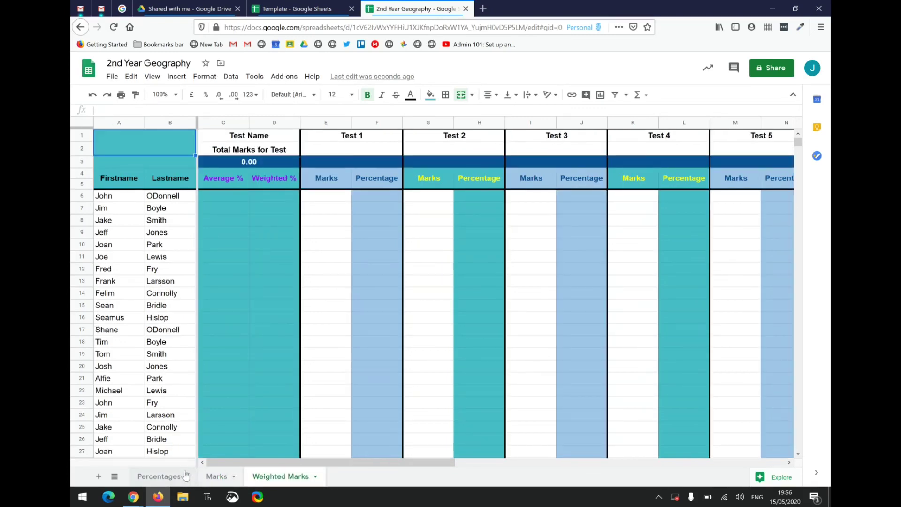
left_click(164, 476)
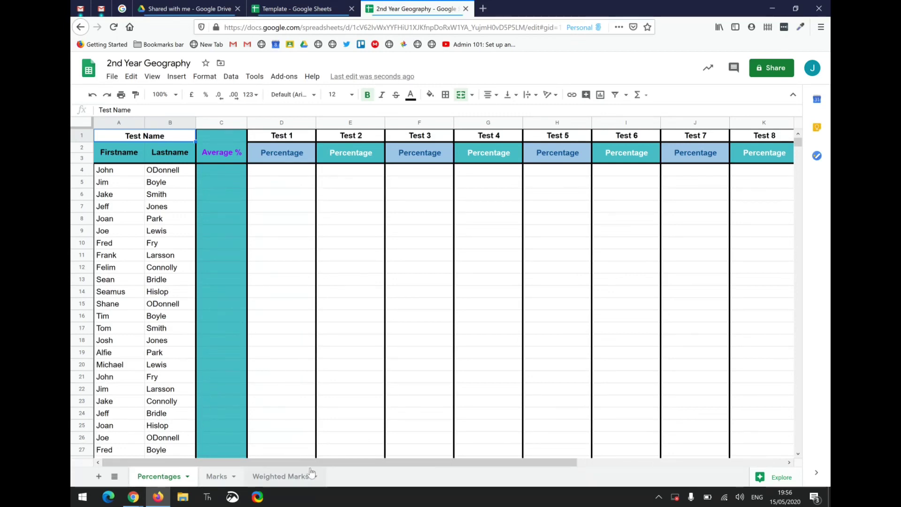
left_click_drag(318, 464, 278, 441)
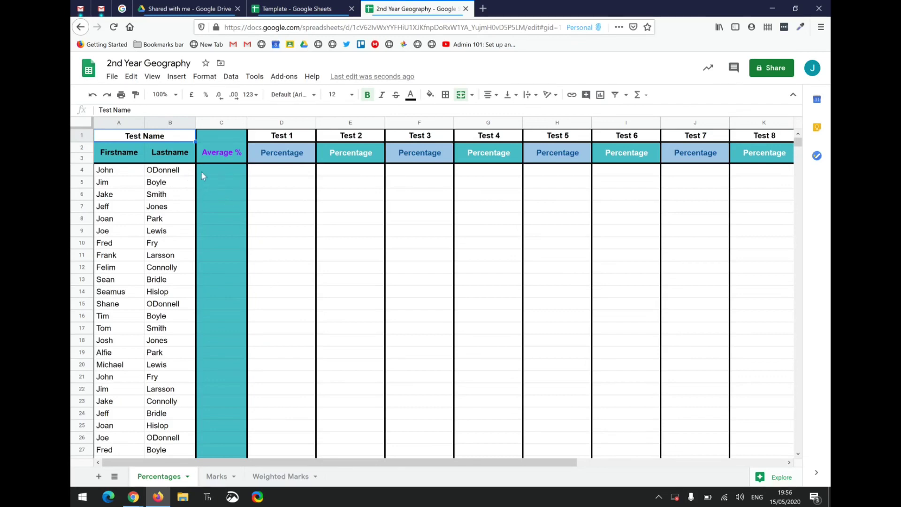
left_click(266, 169)
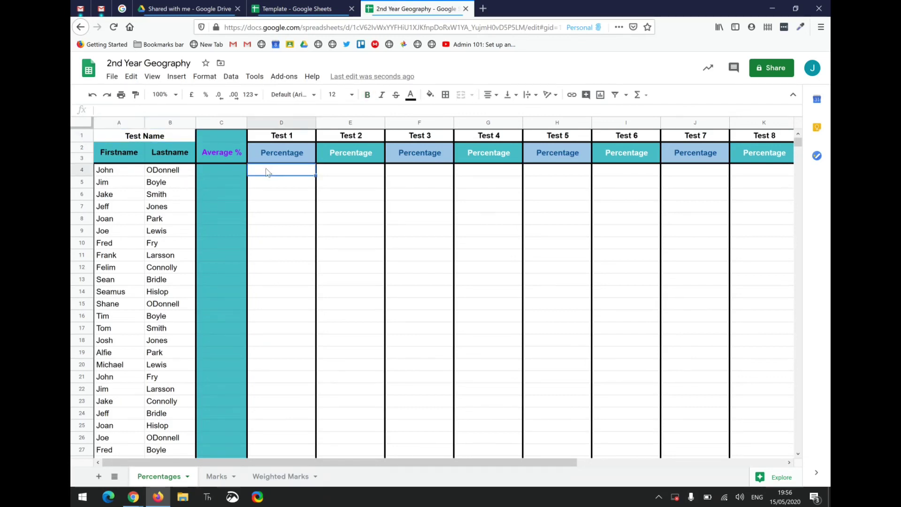
type("60")
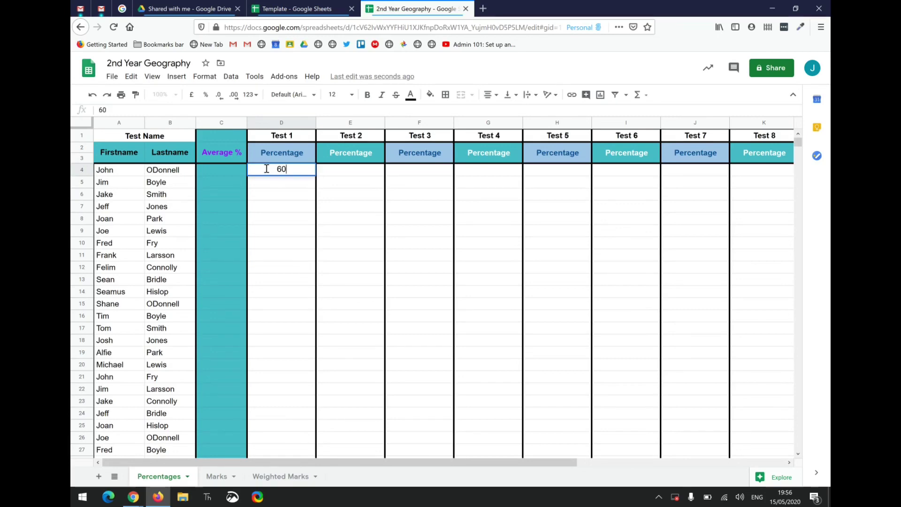
left_click(340, 169)
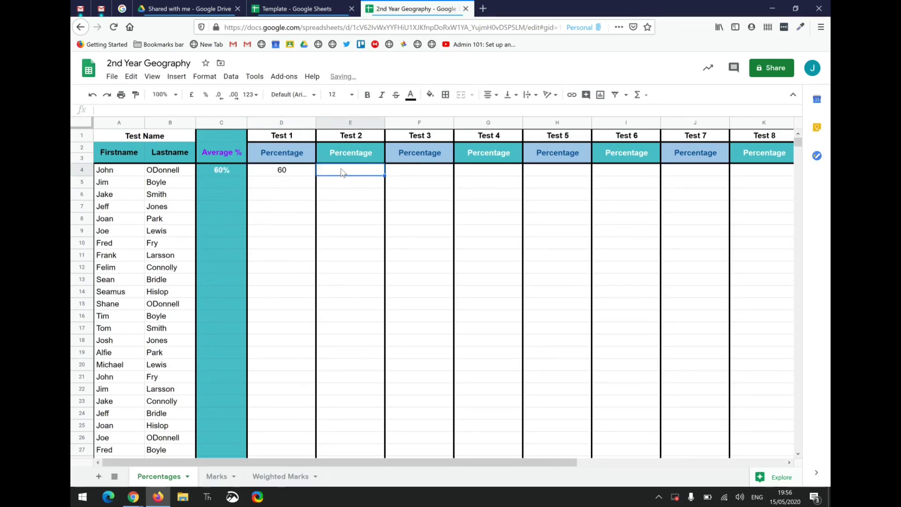
type("50")
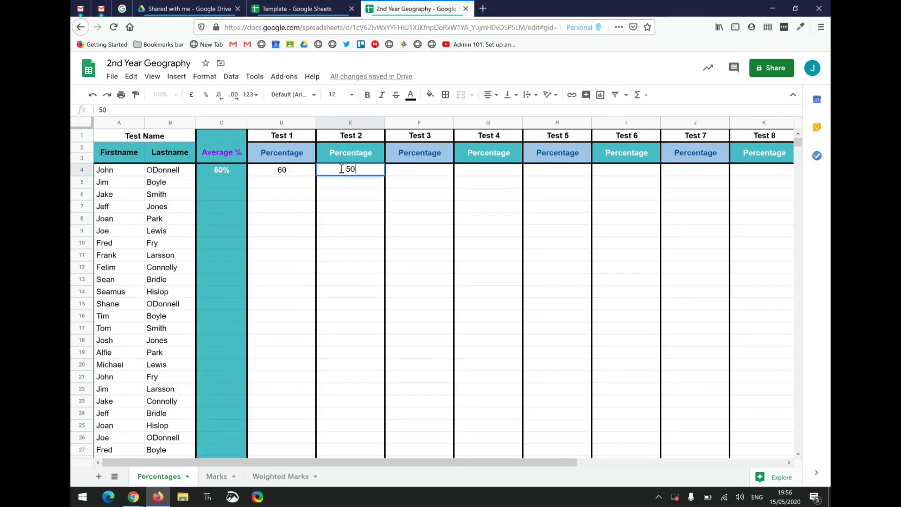
left_click(406, 175)
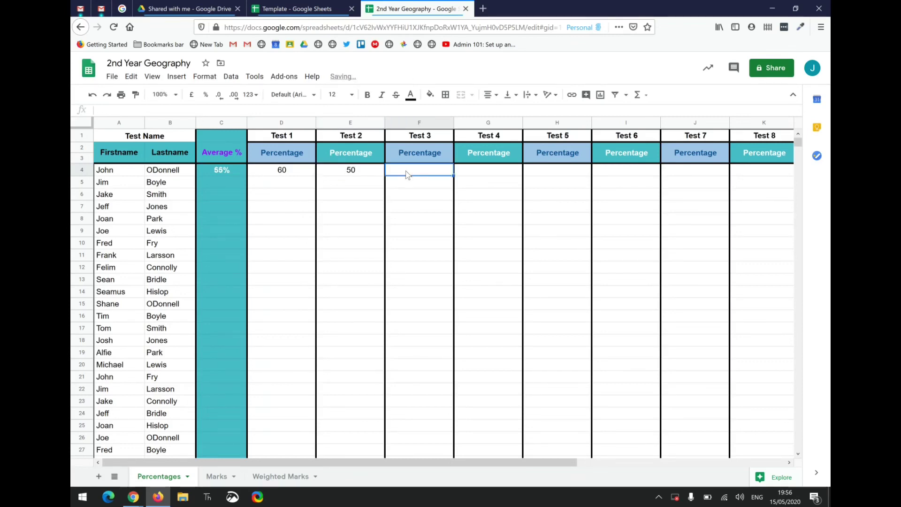
type("30")
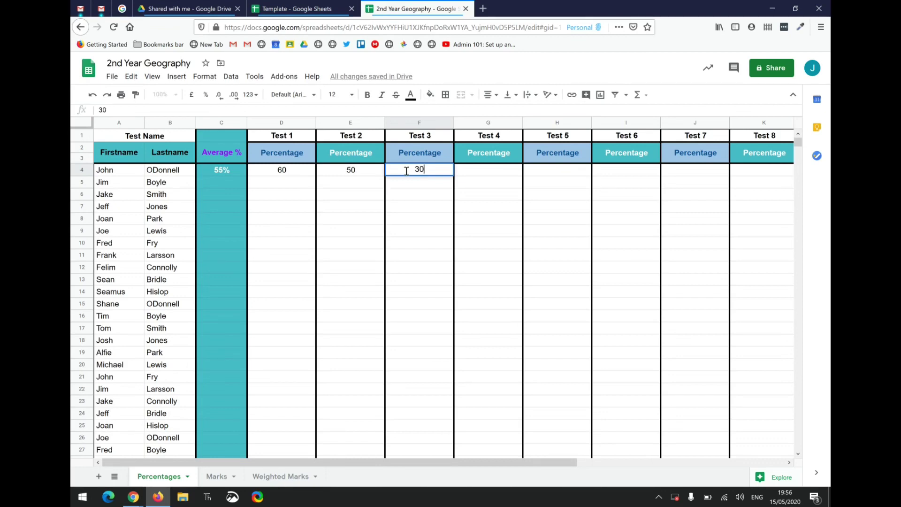
key("Return")
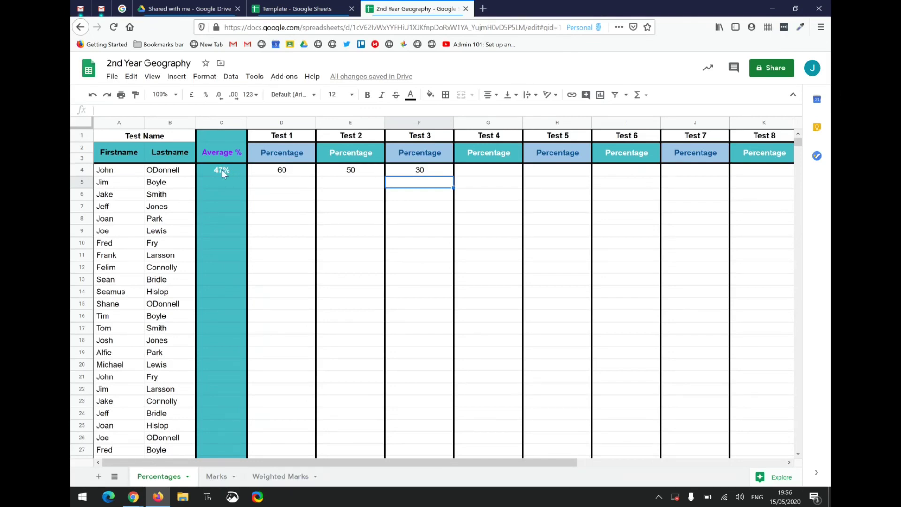
left_click(358, 171)
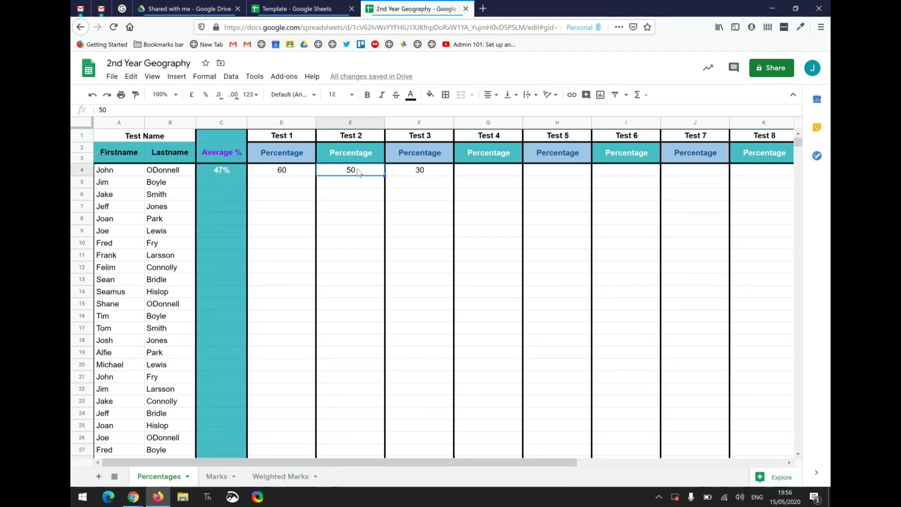
key("Delete")
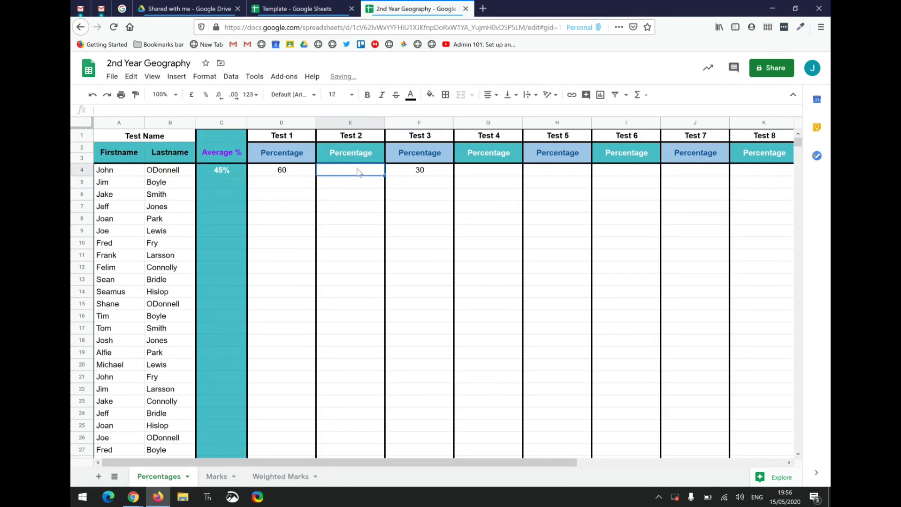
left_click(365, 198)
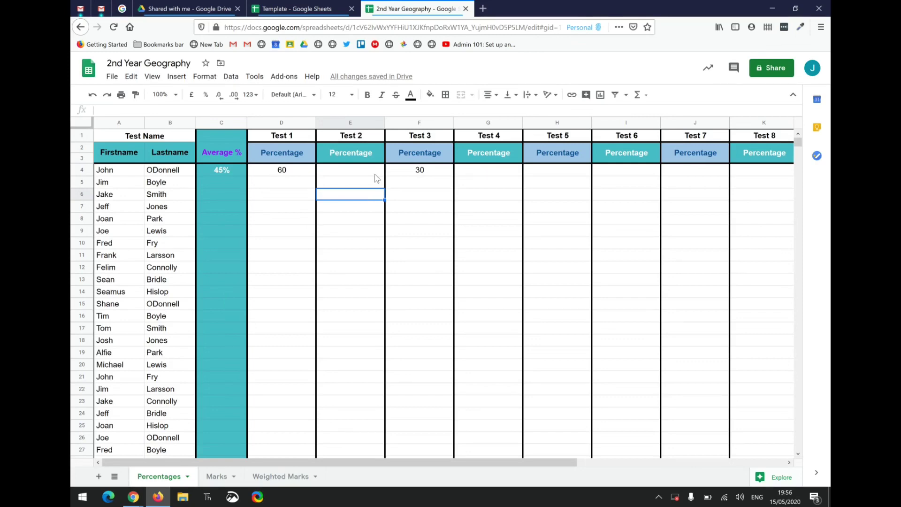
left_click(363, 172)
type("0")
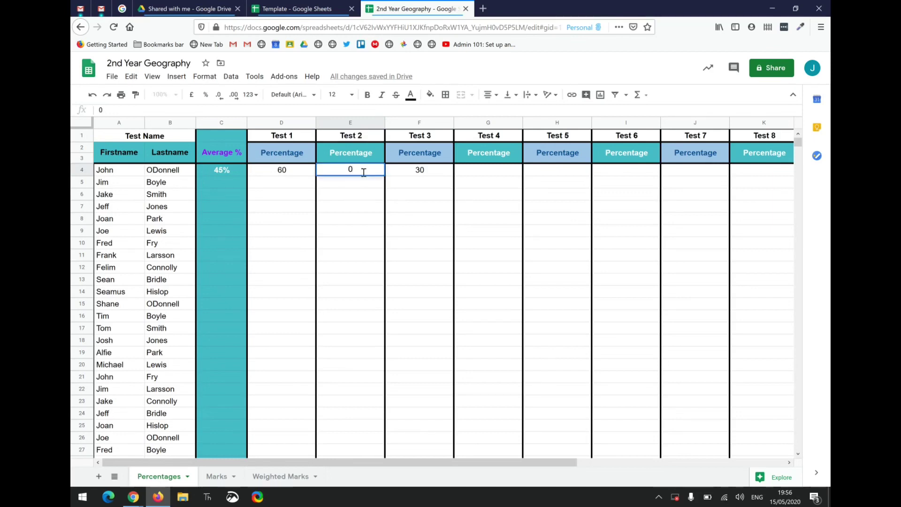
key("Return")
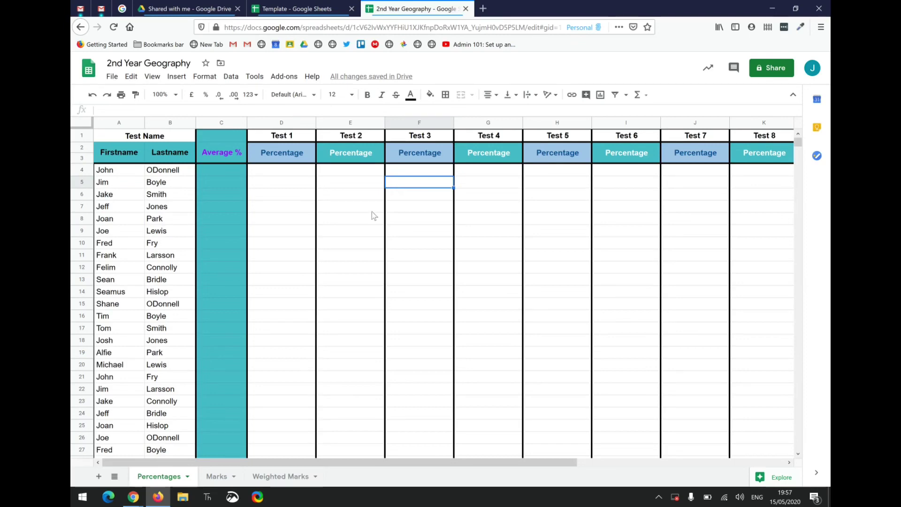
On the Marks sheet, inspect the Test 1 heading, total marks and student mark cells.
left_click(216, 476)
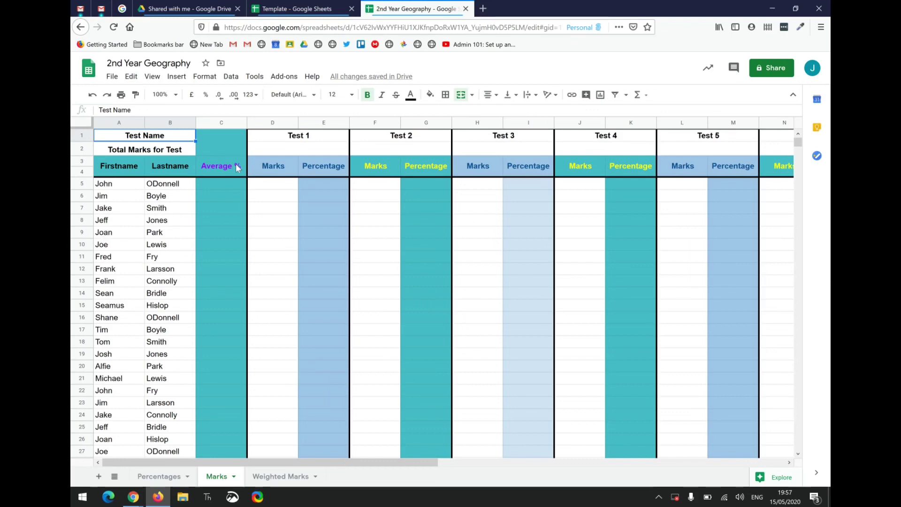
left_click(301, 139)
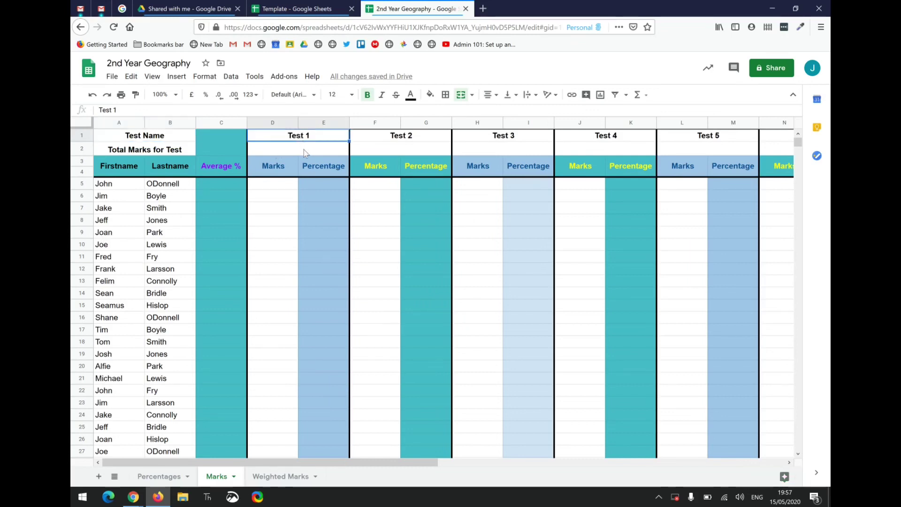
left_click(303, 150)
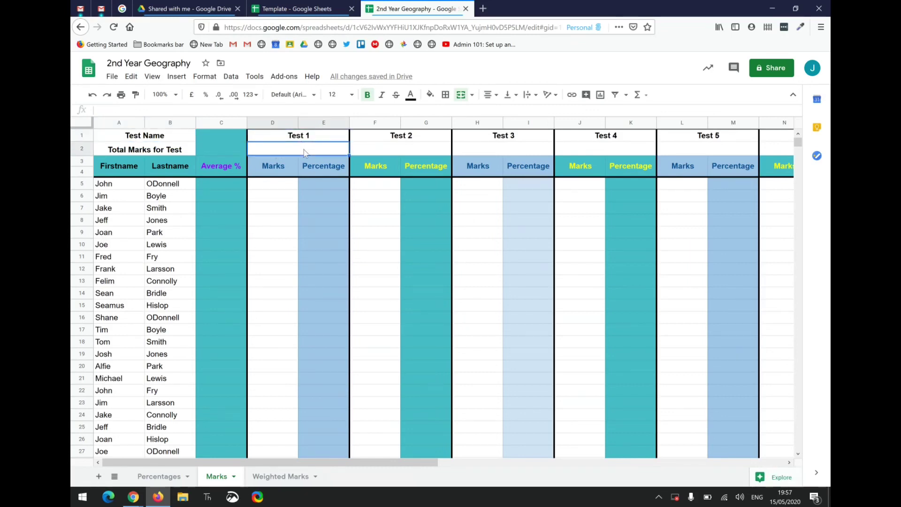
left_click(285, 182)
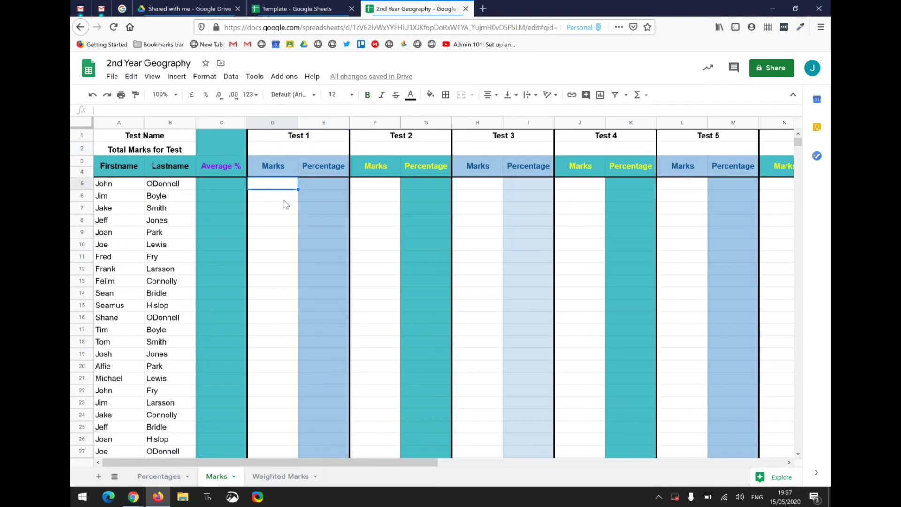
left_click(284, 200)
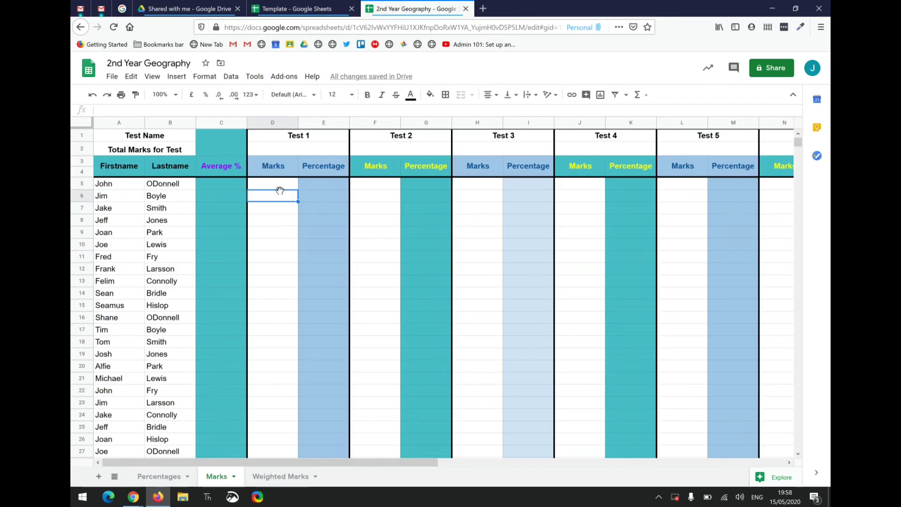
Rename Test 1 to Ice Age, out of 50, and give the first student 50.
left_click(305, 137)
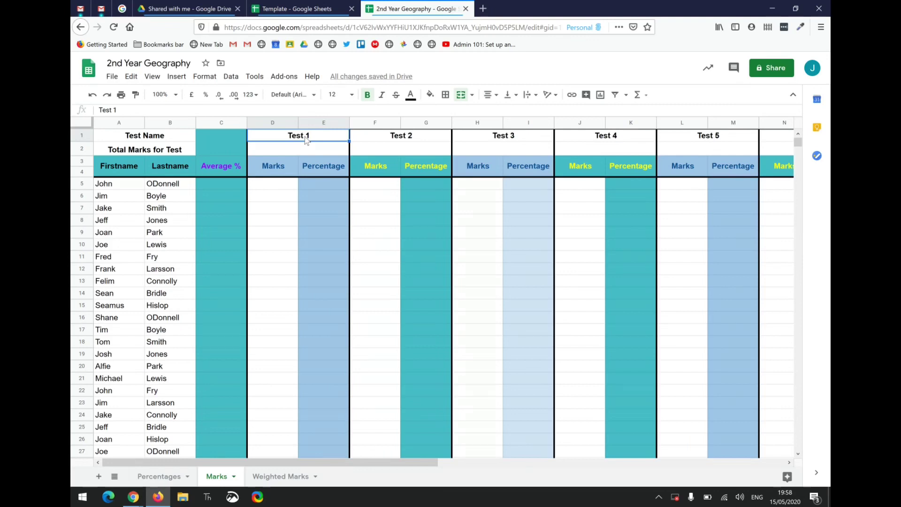
type("Ice")
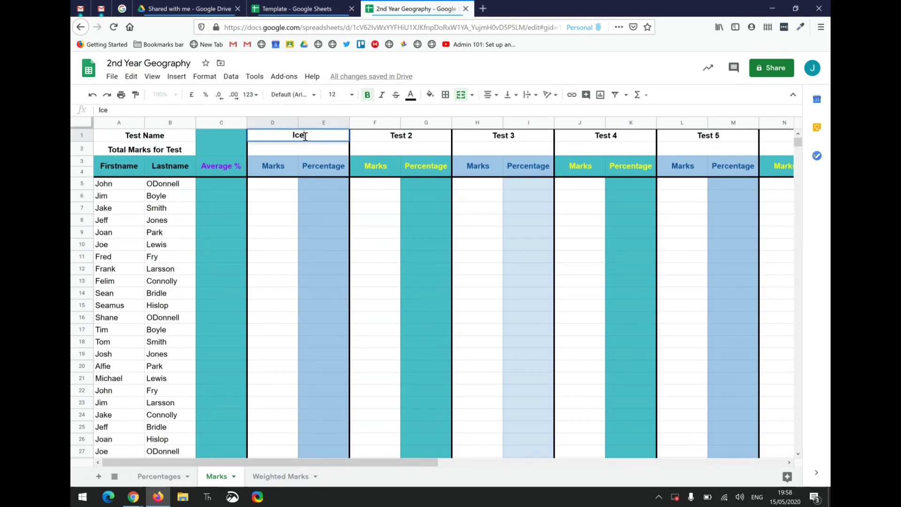
type(" Age")
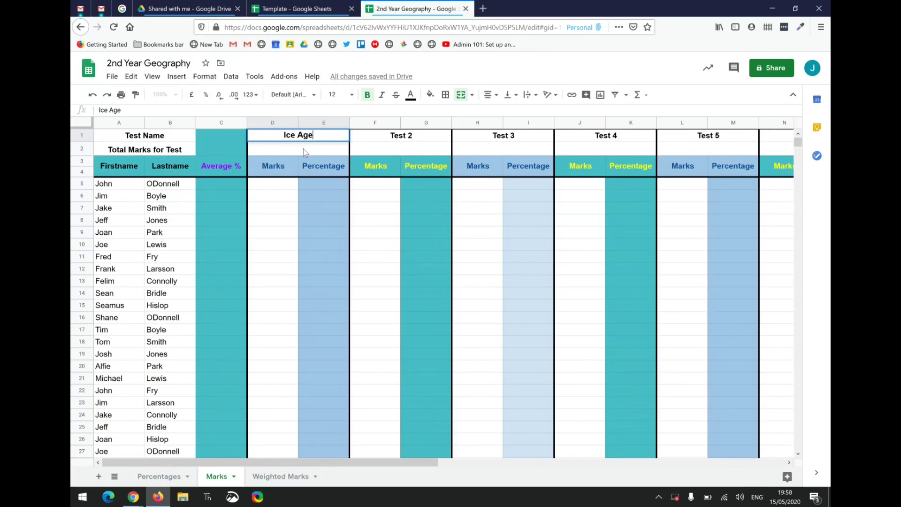
left_click(302, 149)
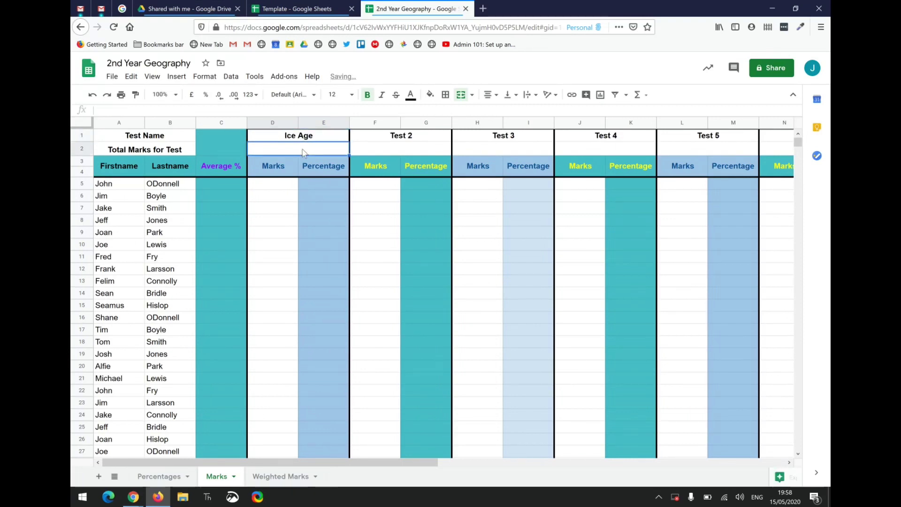
type("50")
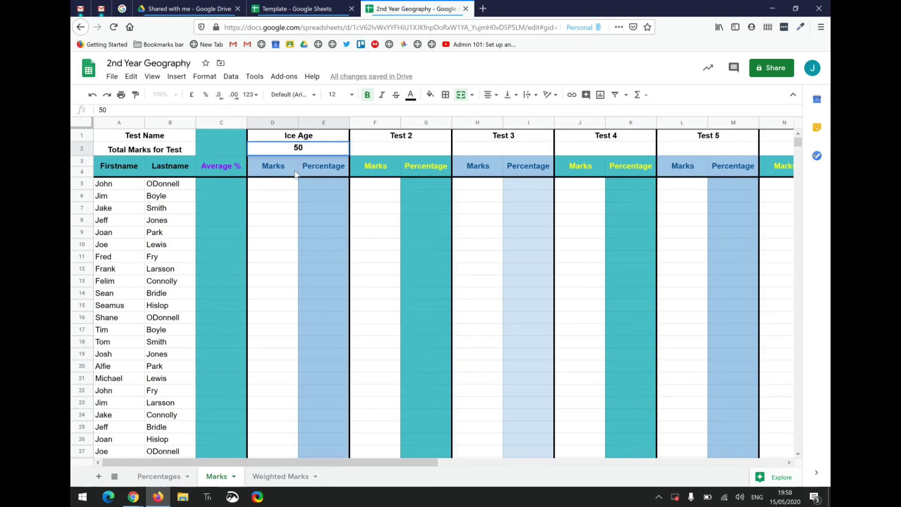
left_click(277, 187)
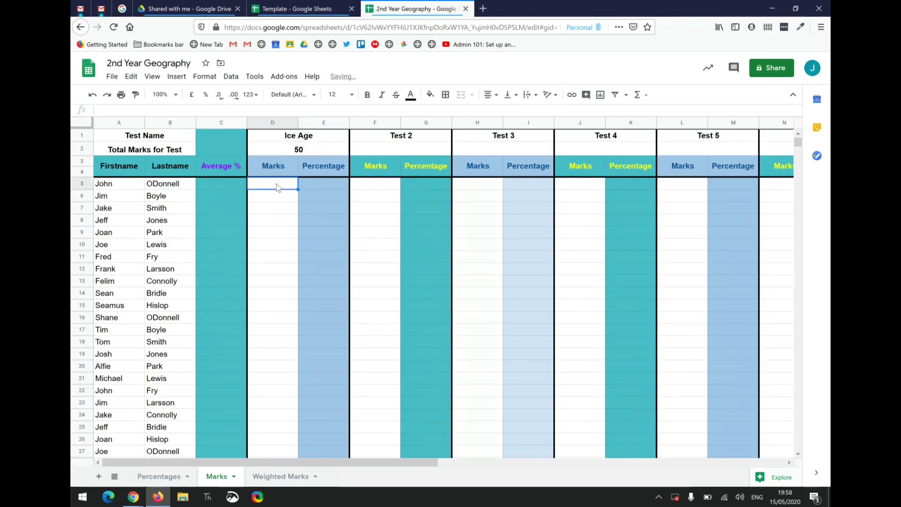
type("50")
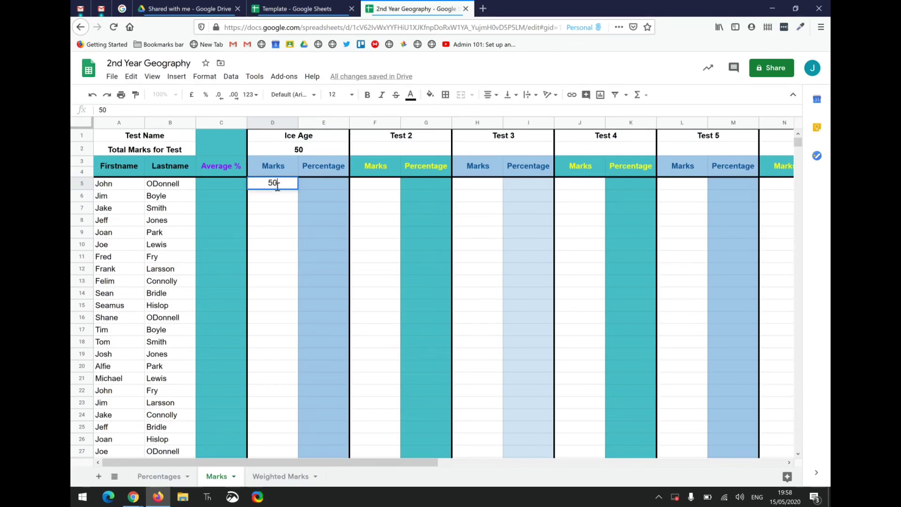
key("Return")
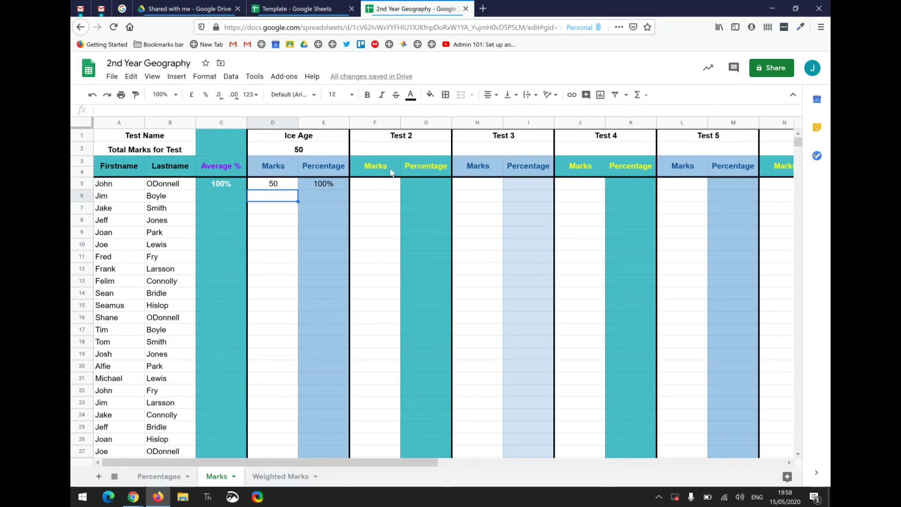
Rename Test 2 to Mountains, out of 100, and record 80 for the first student.
left_click(402, 140)
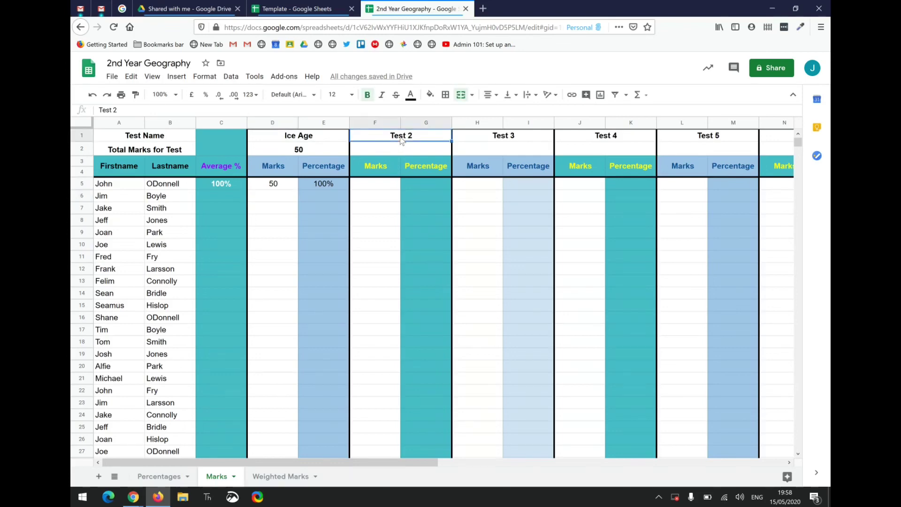
type("Moun")
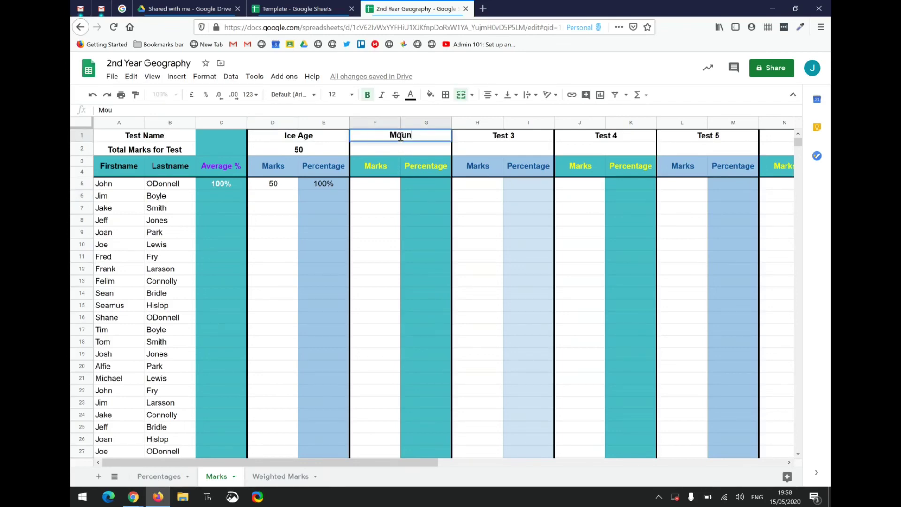
type("tains")
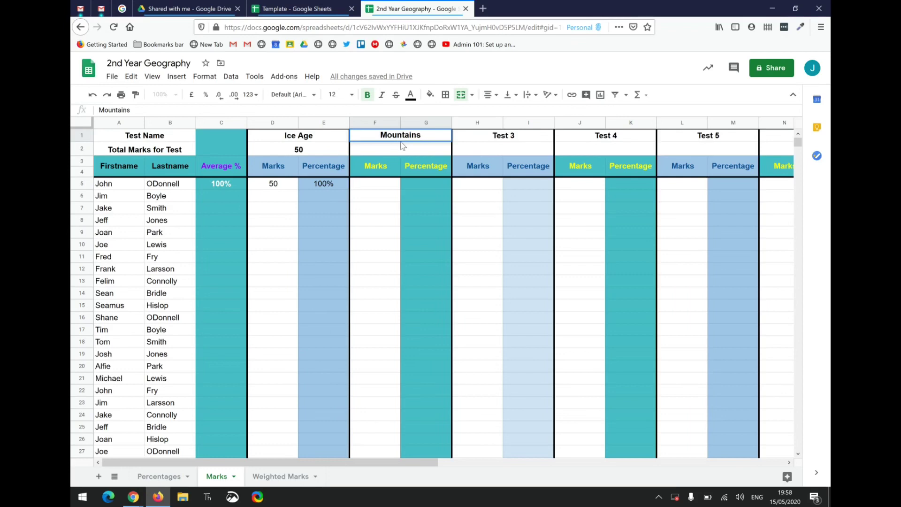
key("Return")
type("100")
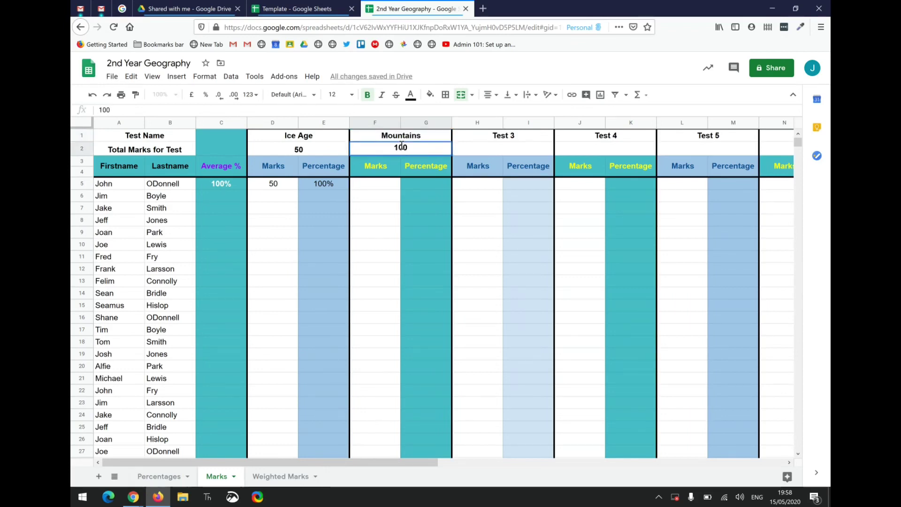
left_click(372, 185)
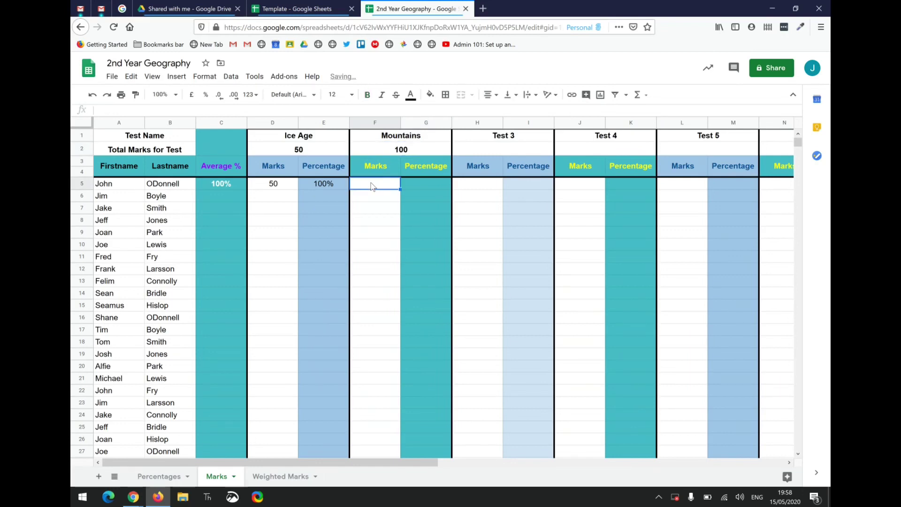
type("80")
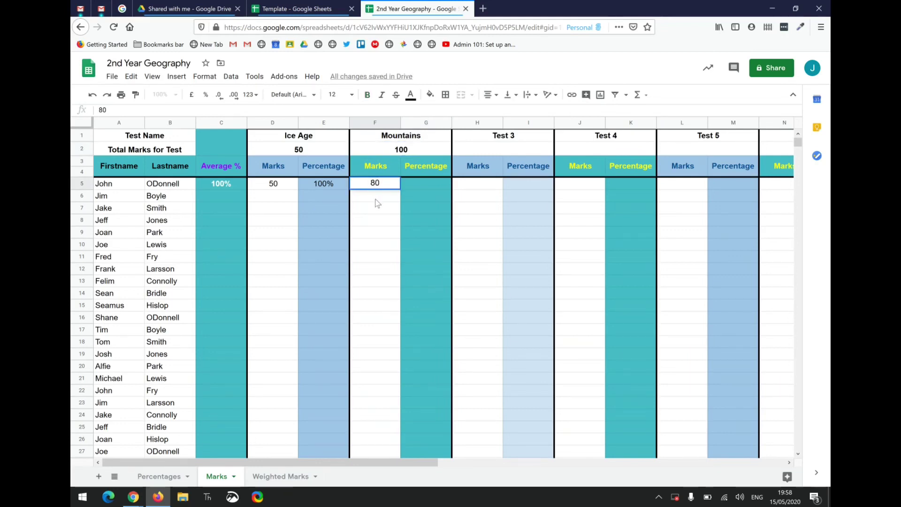
left_click(376, 201)
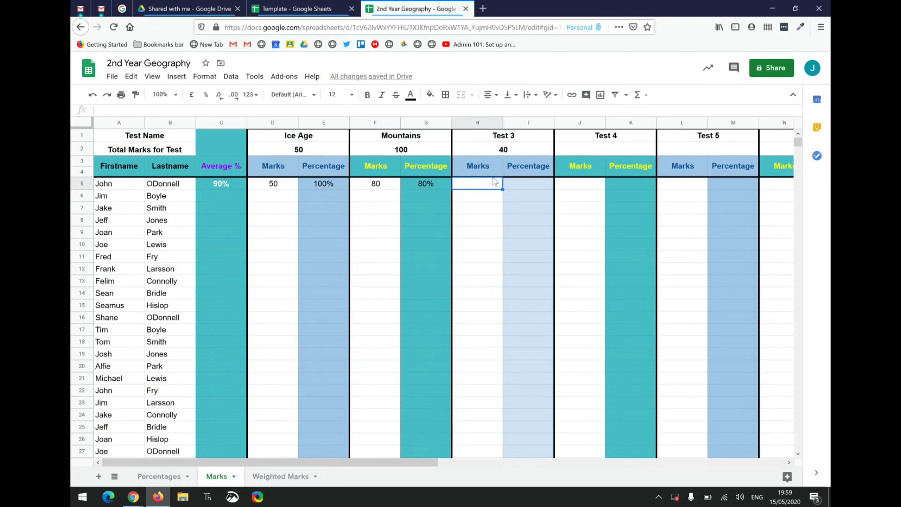
Try Test 3 marks of 35 then 60 for the first student, checking the percentage and Average % formulas.
left_click(503, 154)
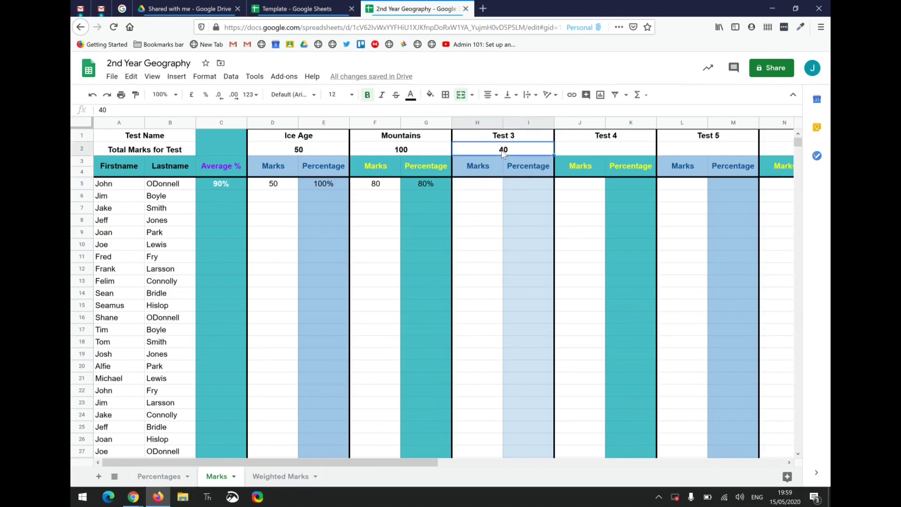
left_click(491, 189)
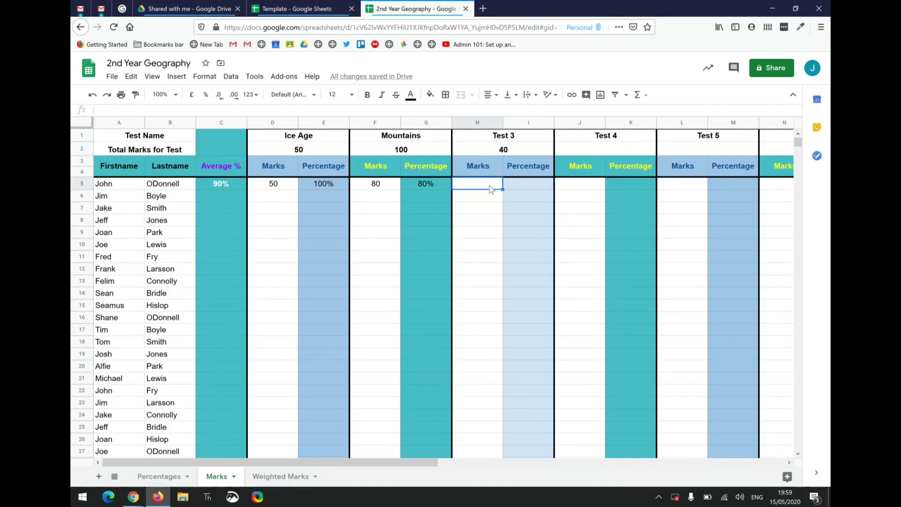
type("35")
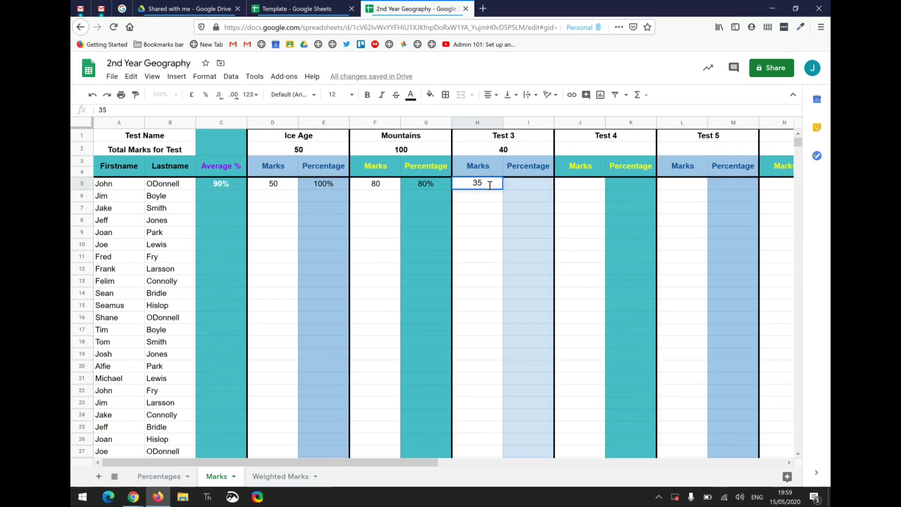
key("Return")
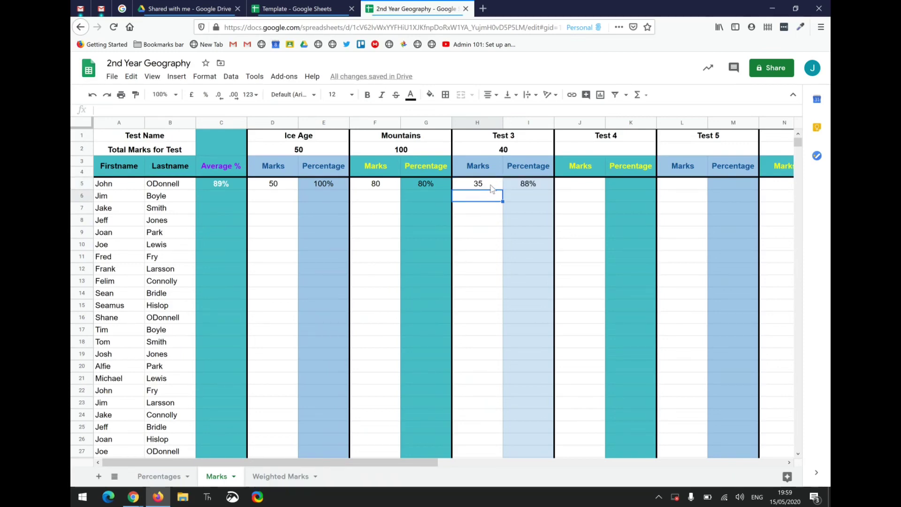
left_click(490, 186)
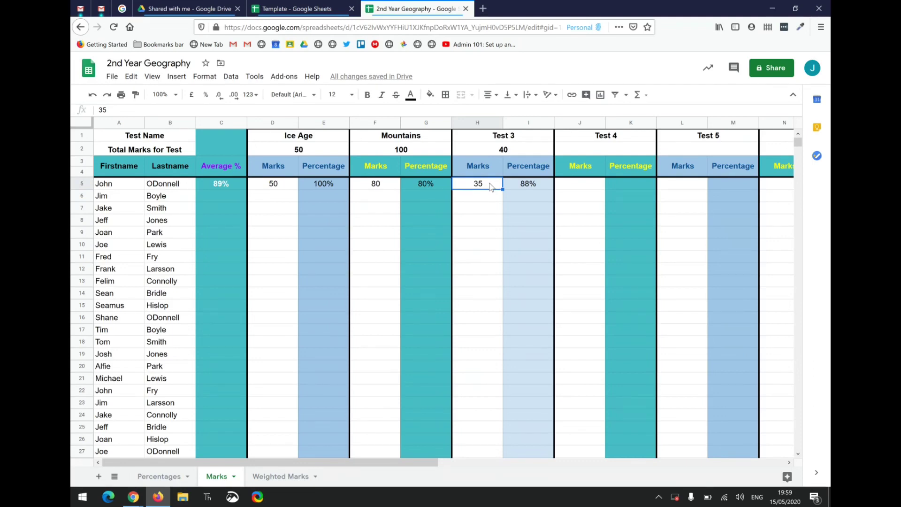
type("60")
key("Return")
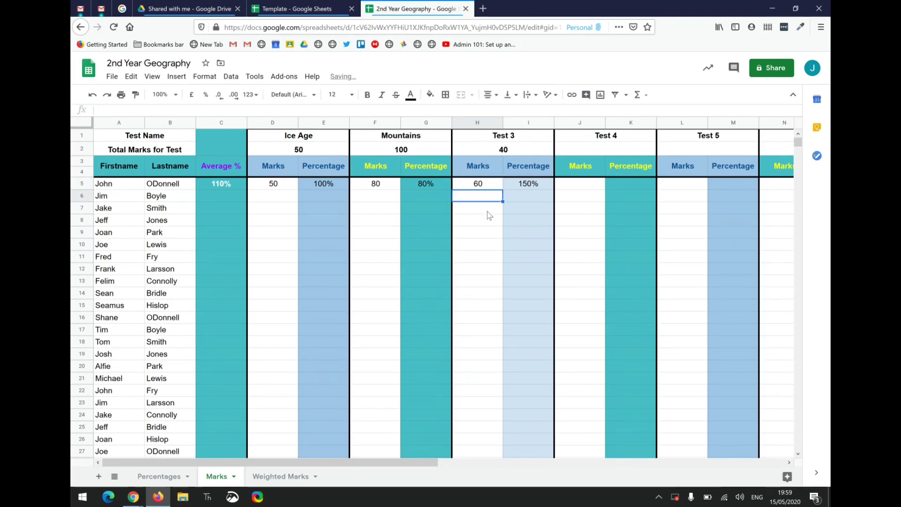
left_click(522, 186)
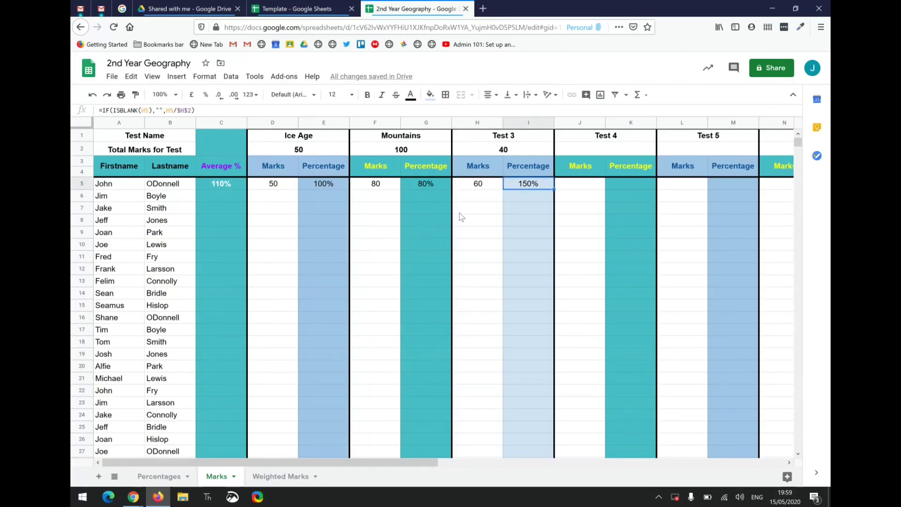
left_click(220, 183)
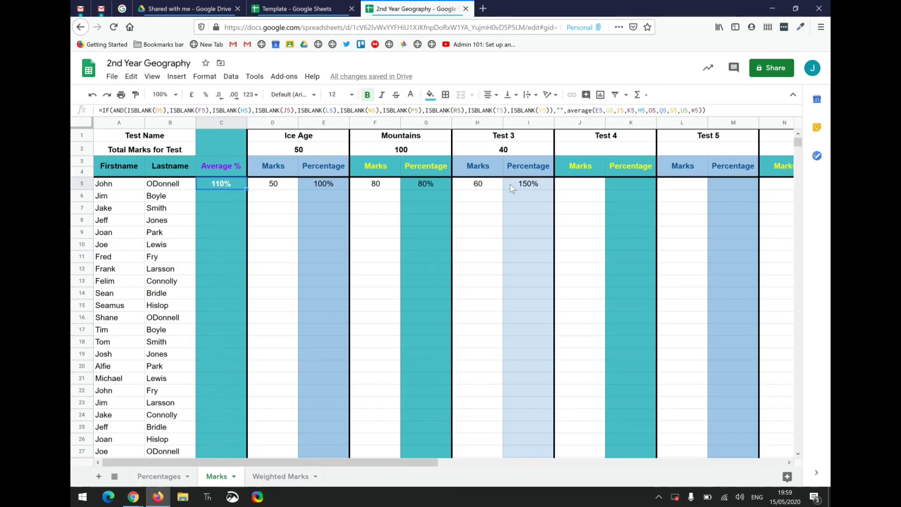
Delete the first student's sample marks 60, 80 and 50 from Test 3, Mountains and Ice Age.
left_click(491, 187)
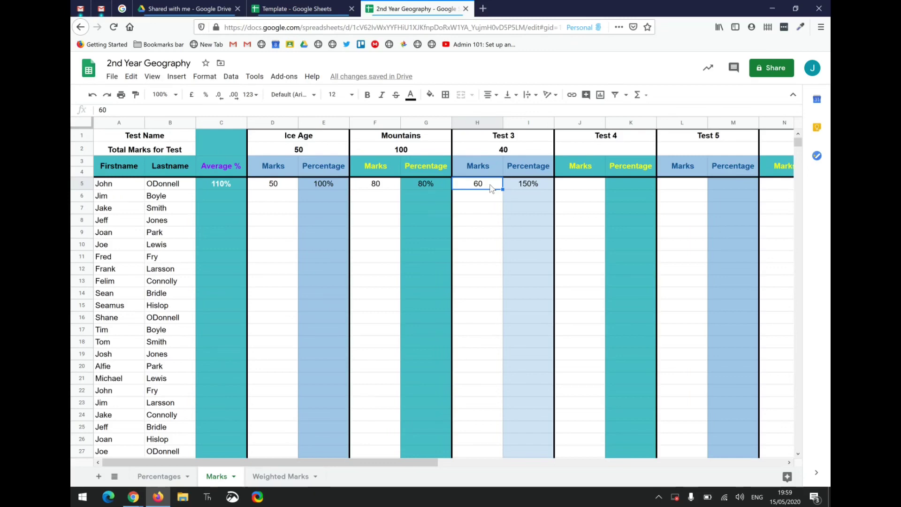
key("Delete")
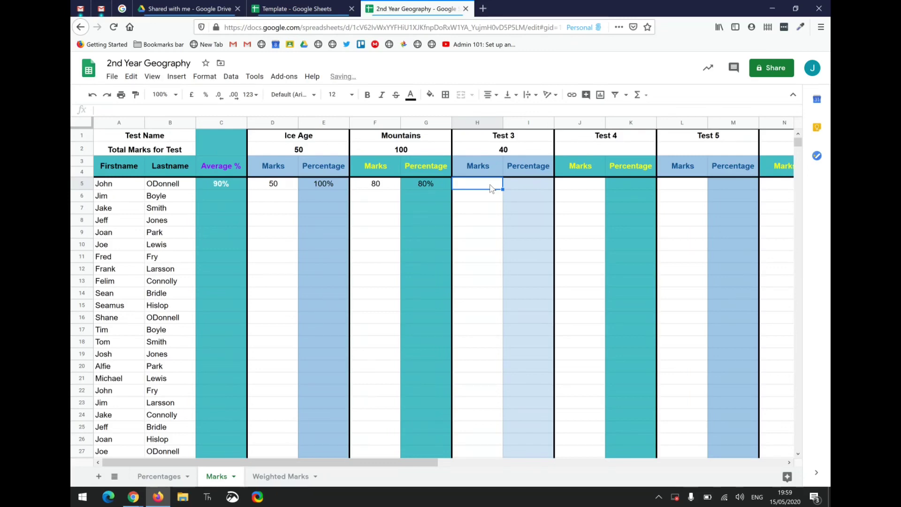
left_click(382, 187)
key("Delete")
left_click(288, 185)
key("Delete")
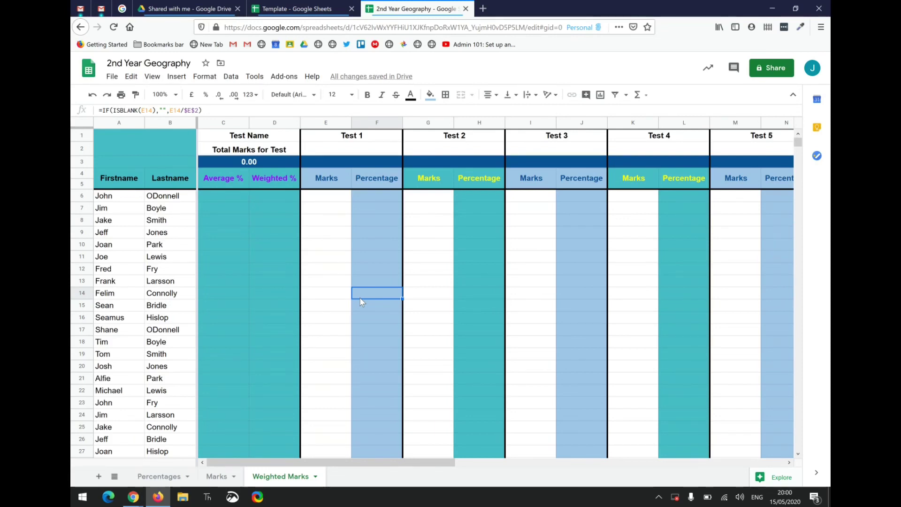
Rename Test 1 to Algebra, out of 100, and enter 75 for the first student.
left_click(356, 140)
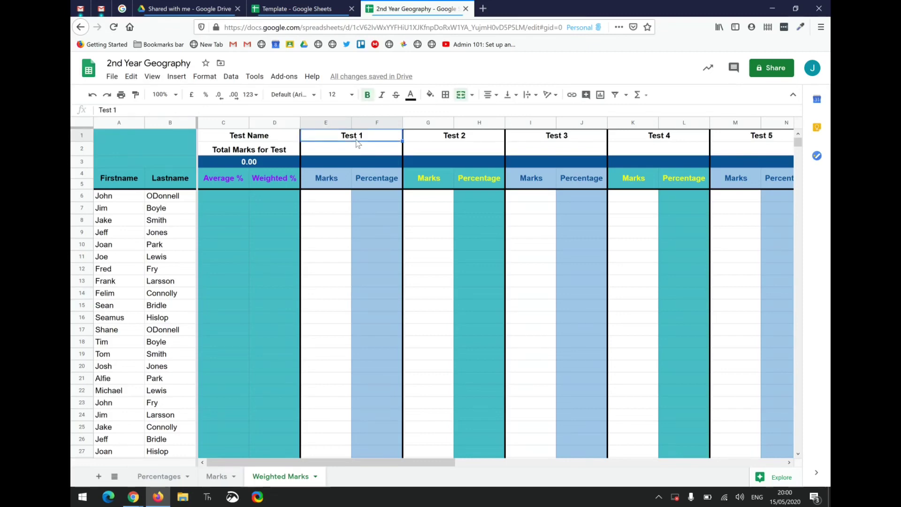
type("Al")
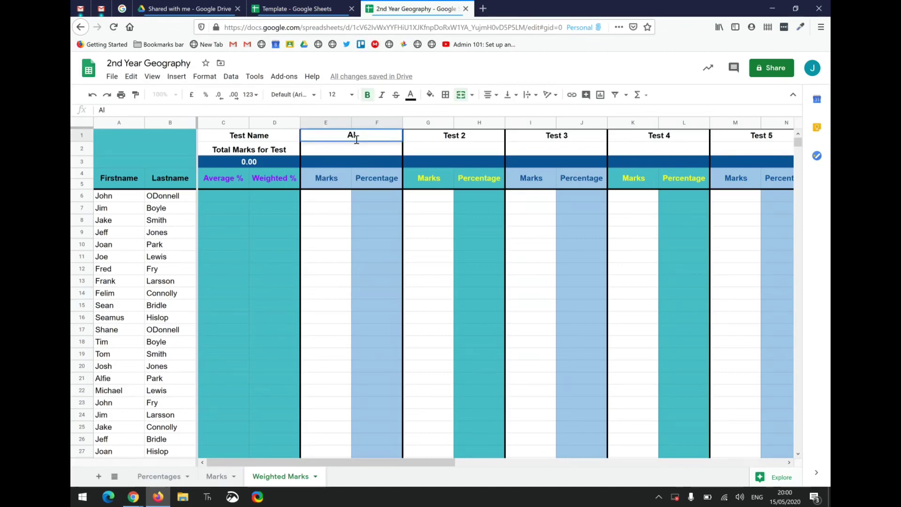
type("gebra")
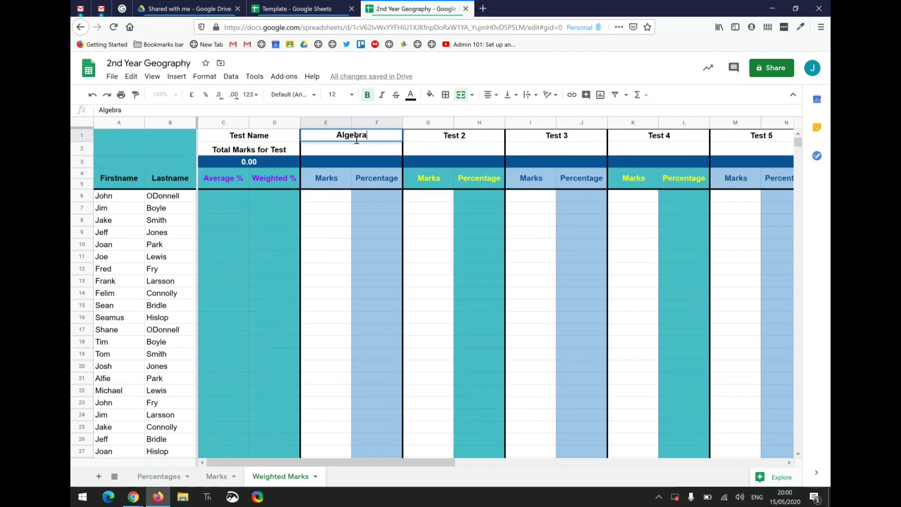
left_click(359, 155)
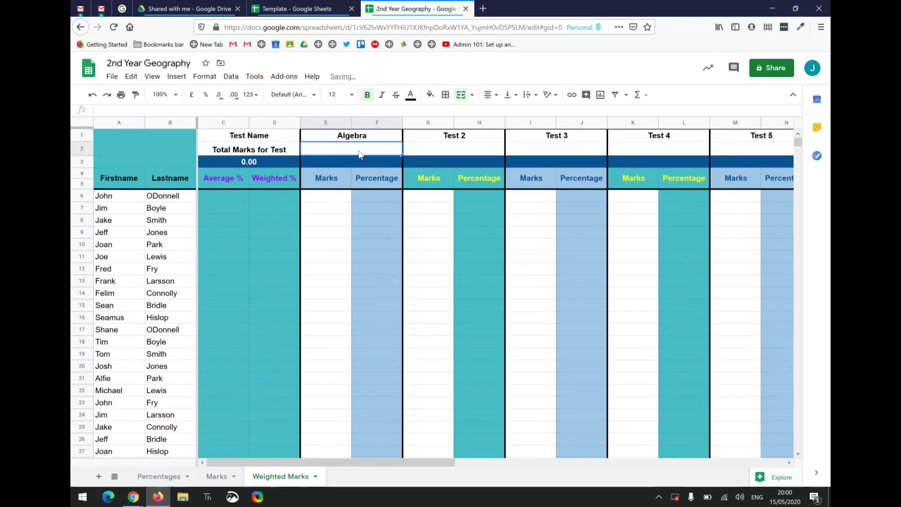
type("100")
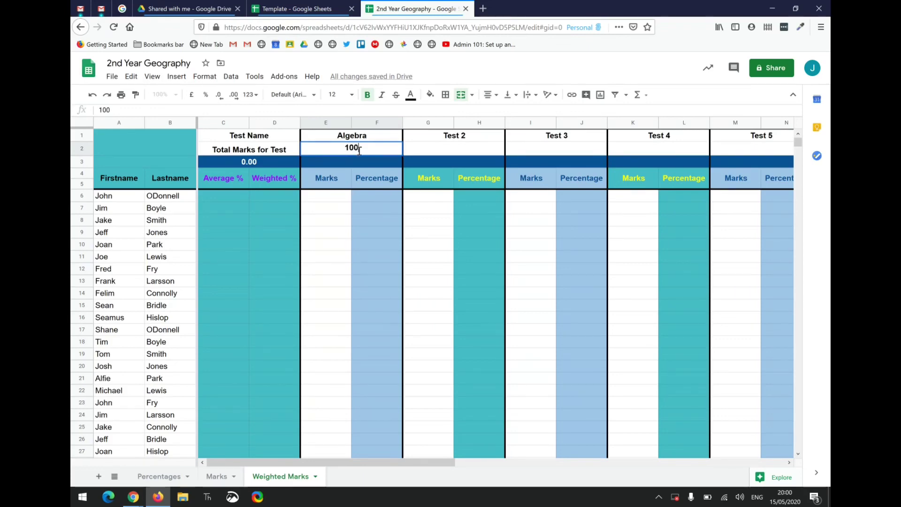
left_click(331, 196)
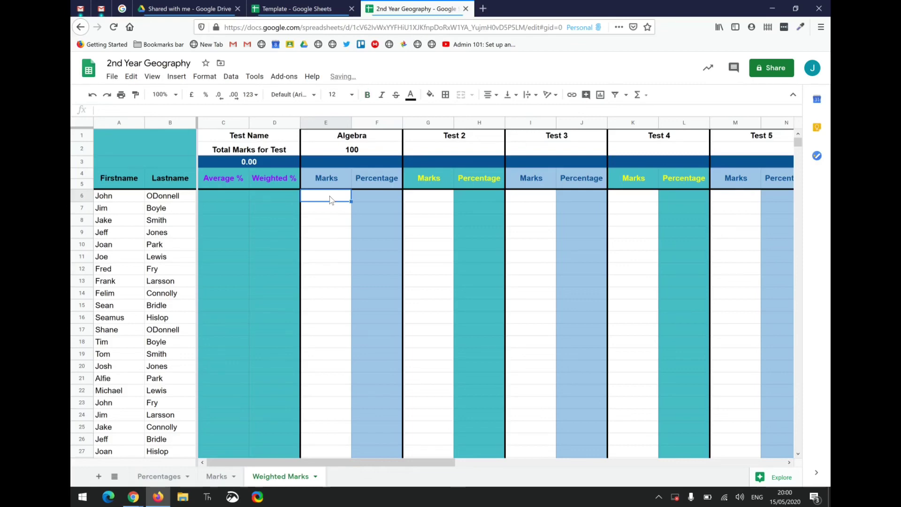
type("75")
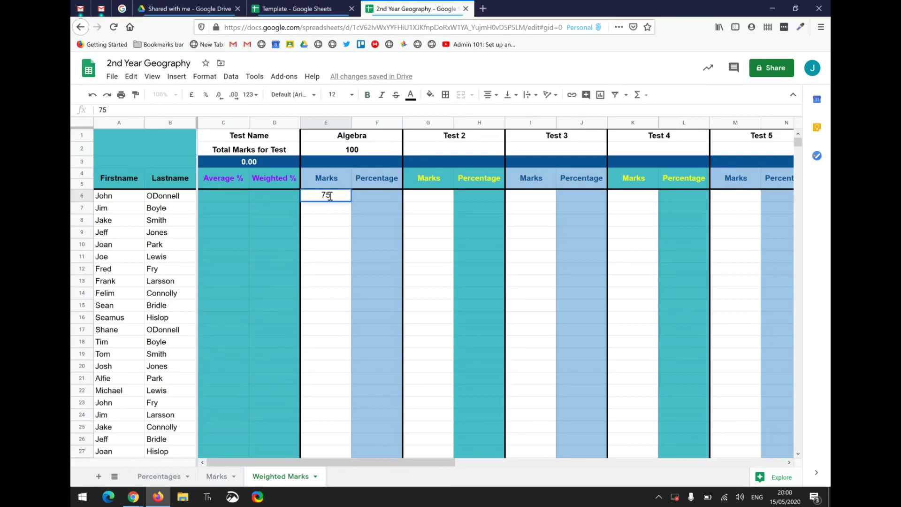
key("Return")
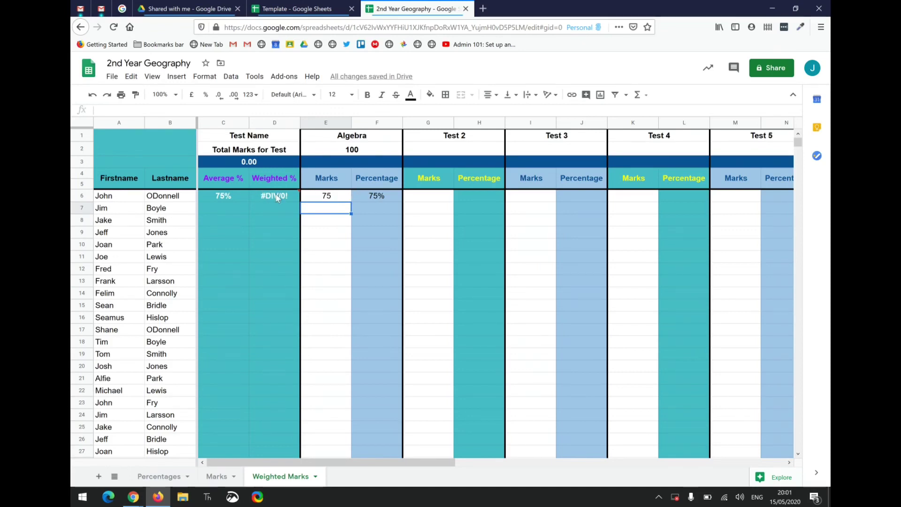
mouse_move(277, 198)
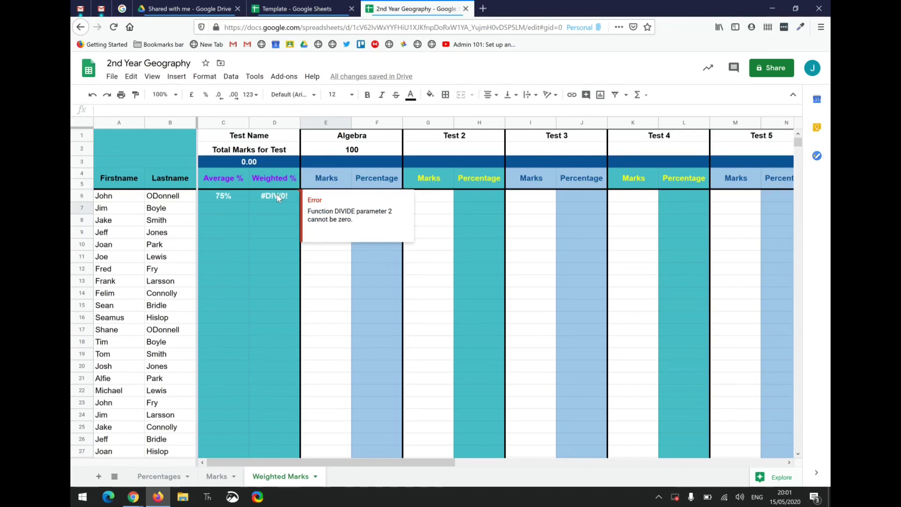
Enter 10 as the Algebra weighting in merged cell E3.
left_click(346, 165)
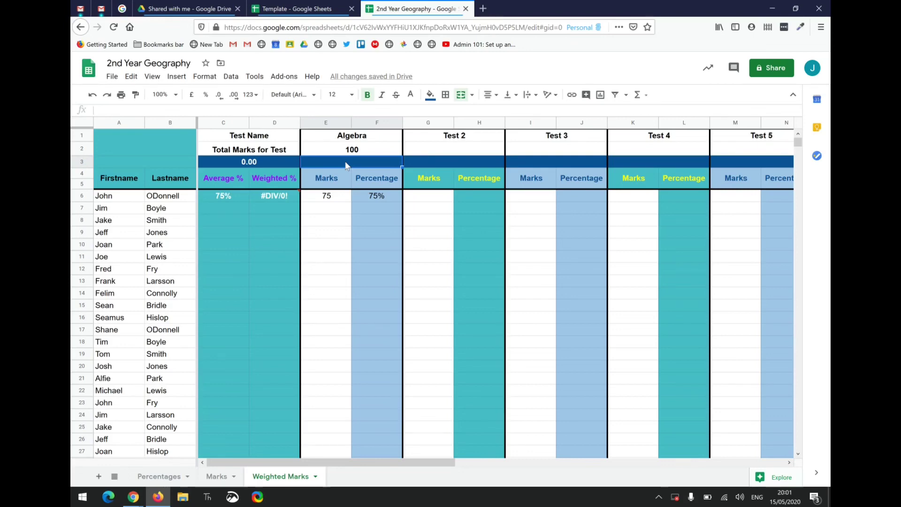
type("10")
left_click(342, 210)
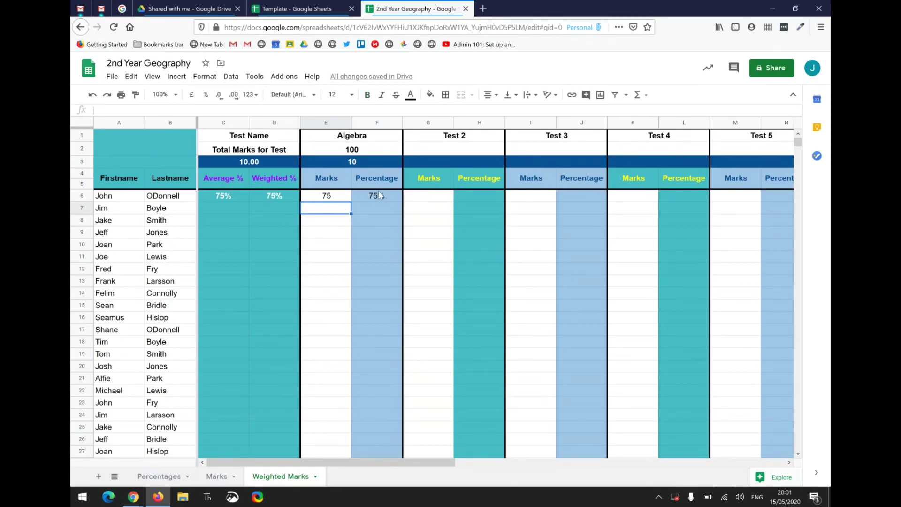
left_click(334, 198)
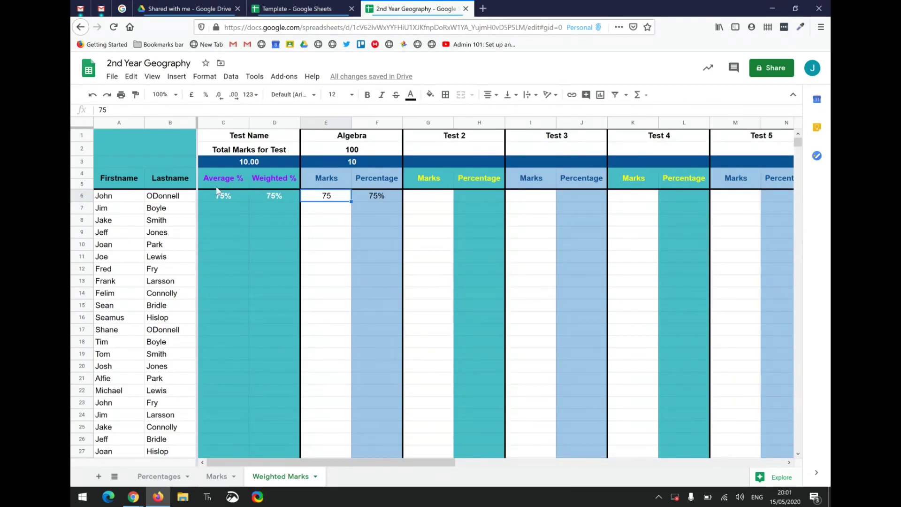
Rename Test 2 to Christmas, with 100 total marks and a weighting of 30.
left_click(441, 139)
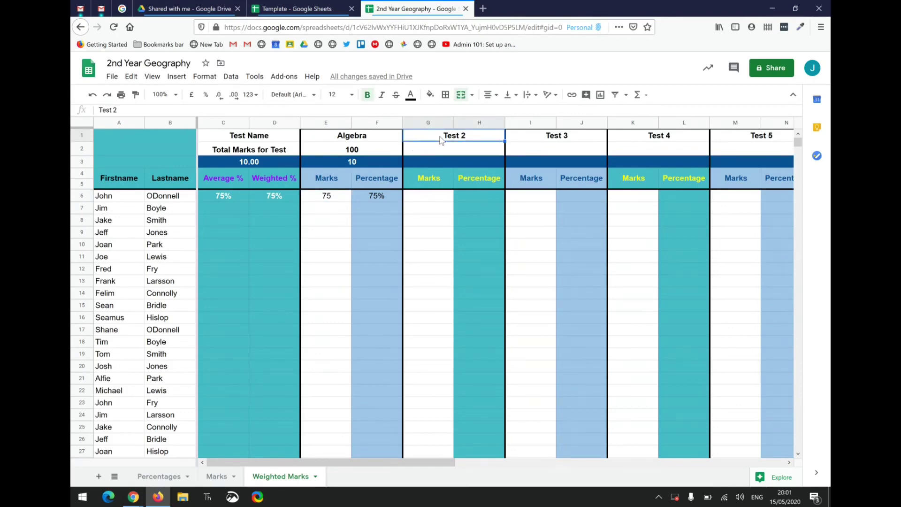
type("Christmas")
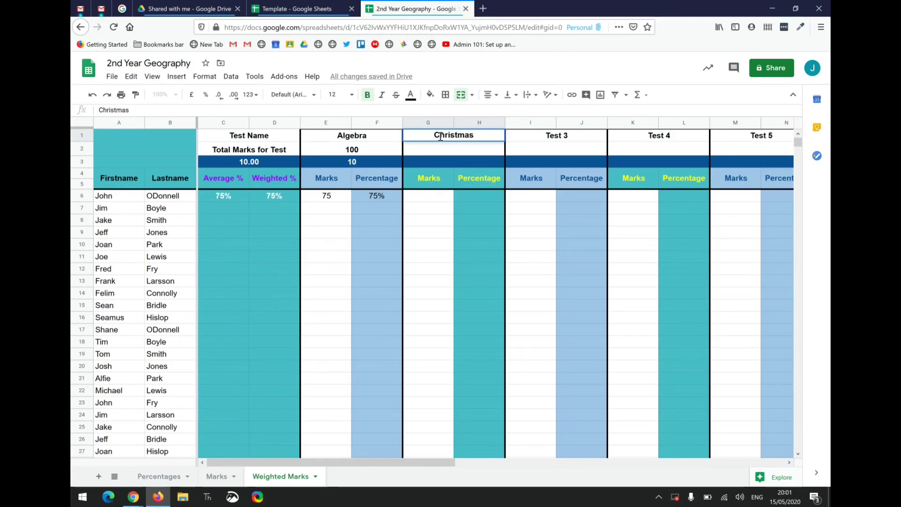
left_click(449, 210)
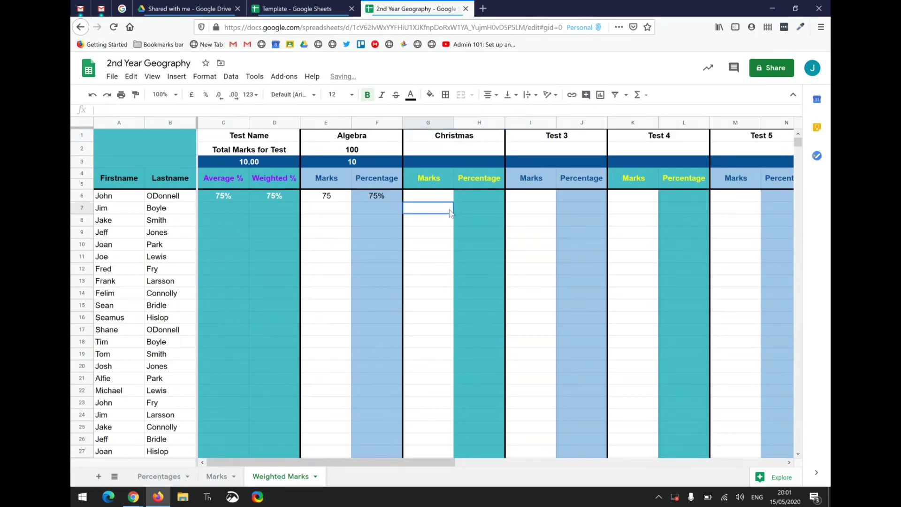
left_click(439, 153)
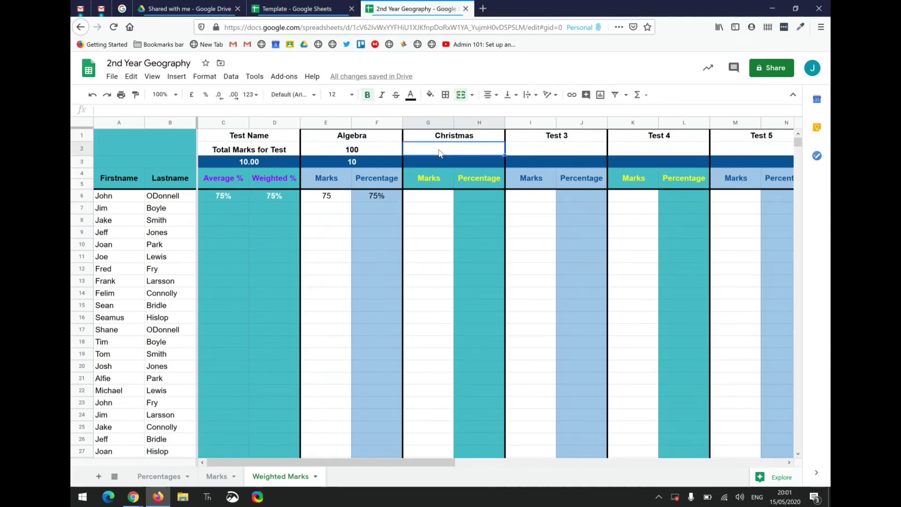
type("100")
left_click(443, 198)
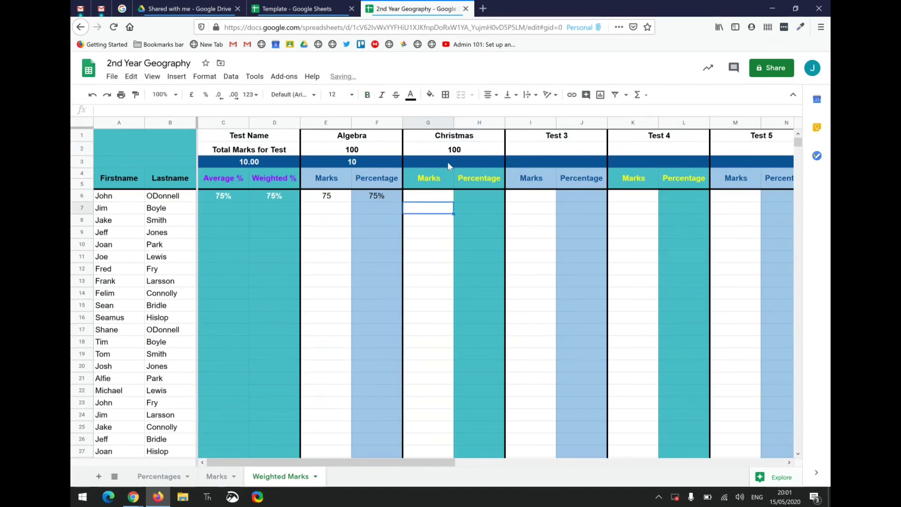
left_click(448, 166)
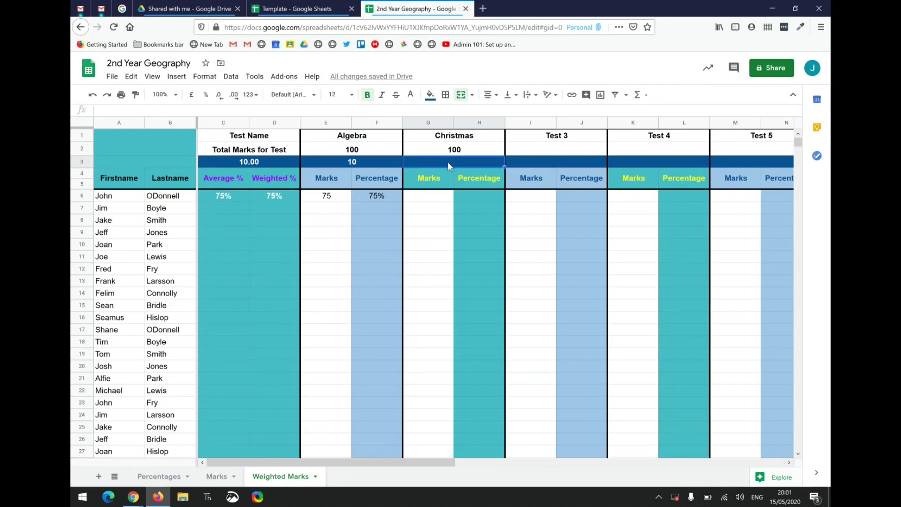
type("0")
key("Return")
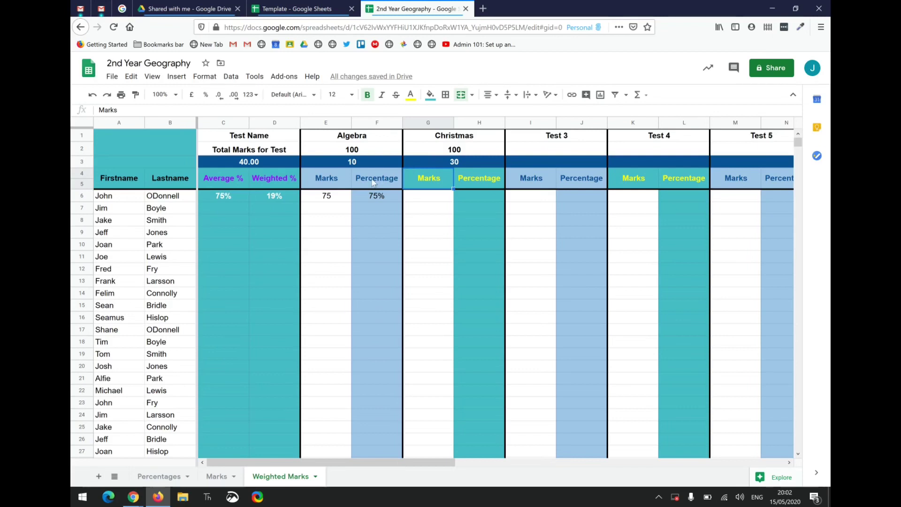
Change the first student's Algebra mark to 100 and enter 50 for Christmas.
left_click(342, 199)
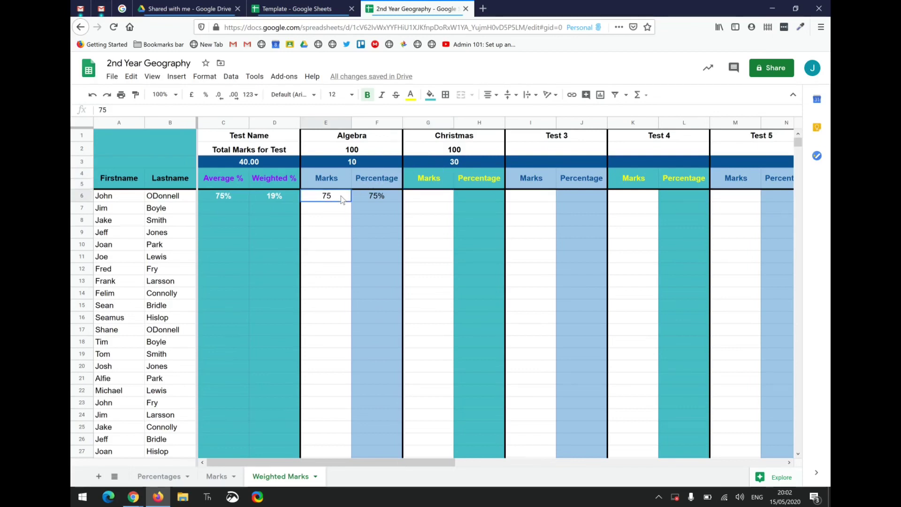
type("100")
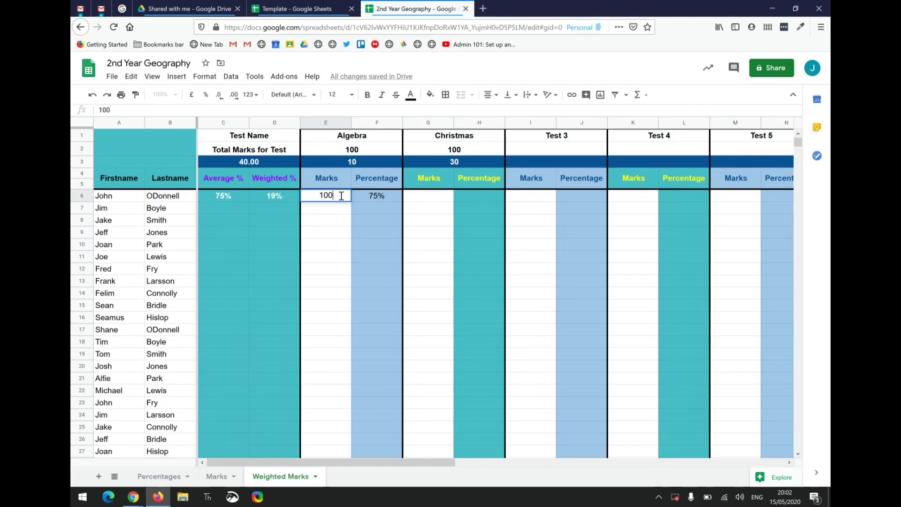
key("Return")
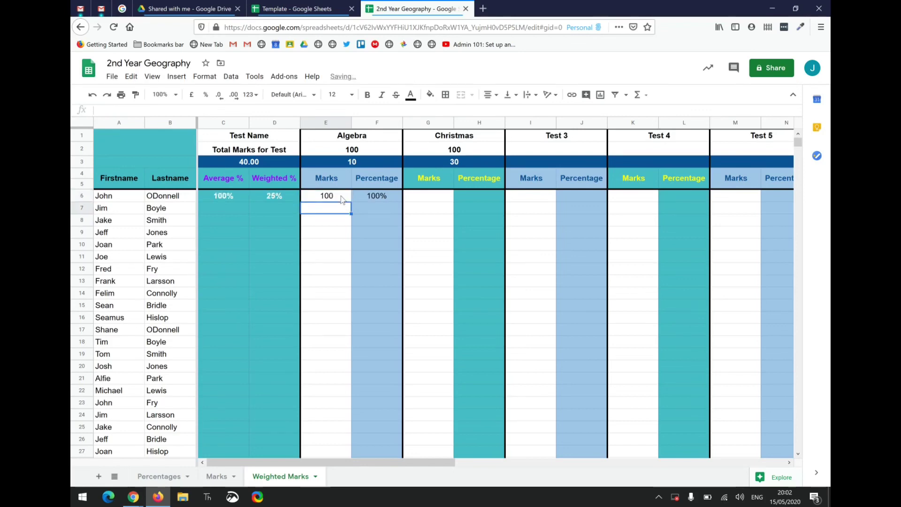
left_click(411, 196)
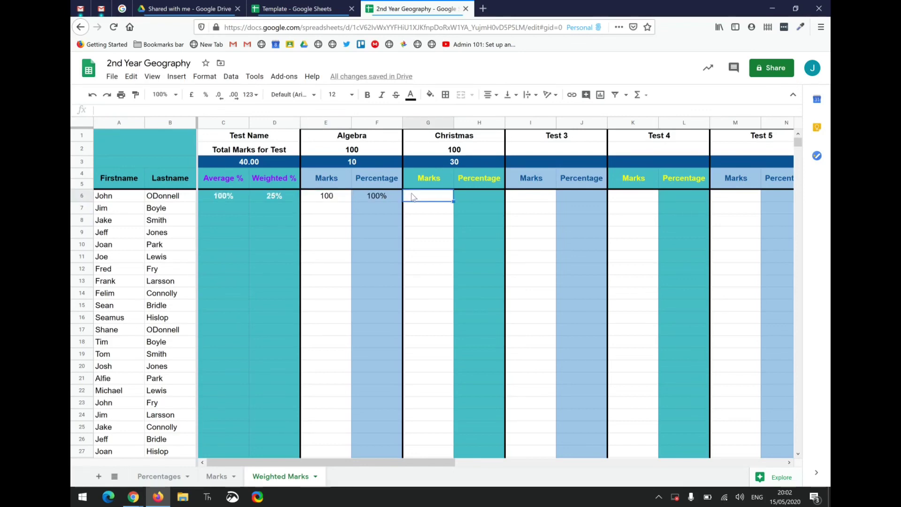
type("50")
left_click(426, 220)
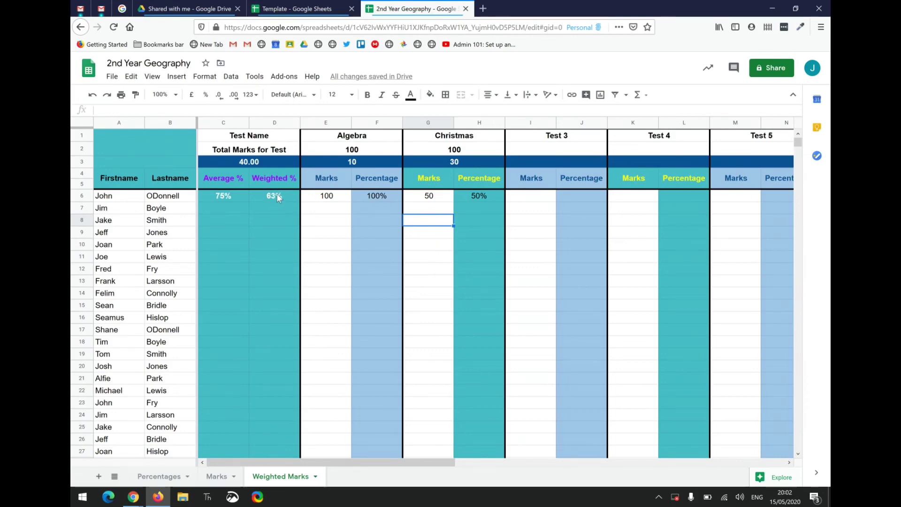
Set the Christmas test weighting to 50.
left_click(443, 161)
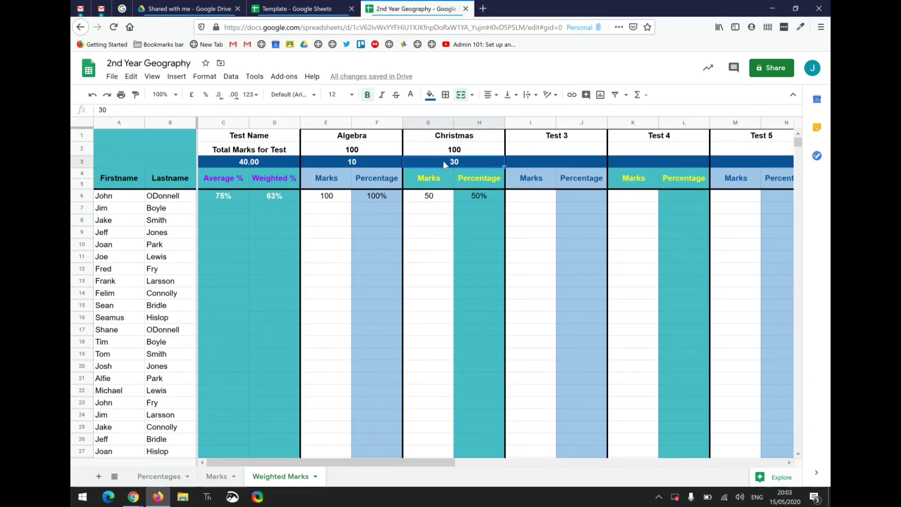
type("50")
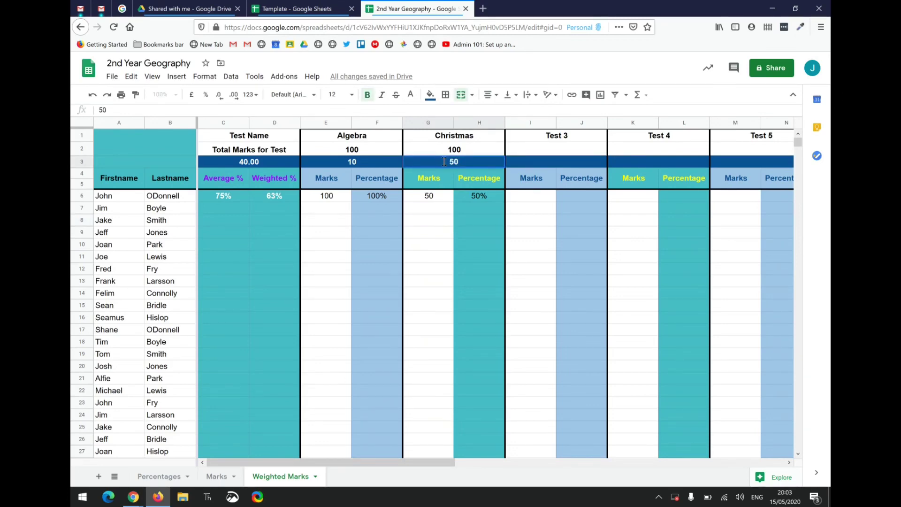
left_click(436, 207)
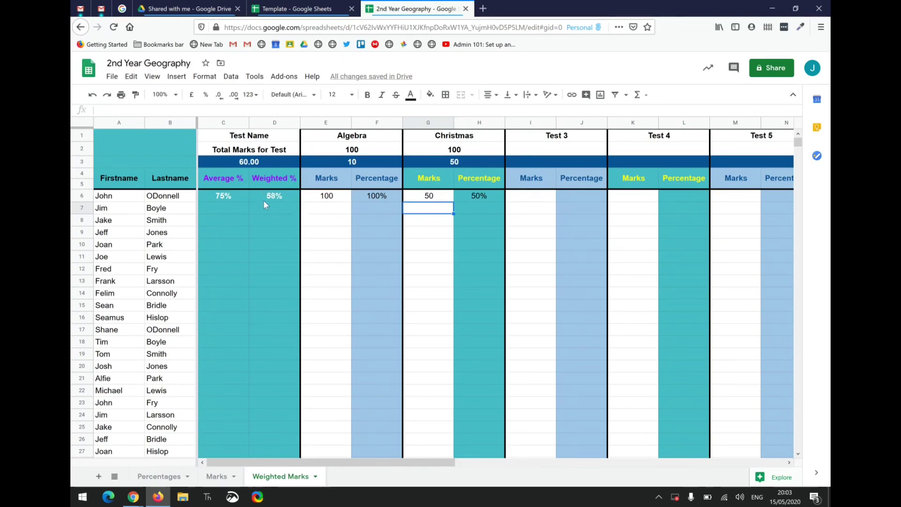
Give the first student Christmas 100 and Algebra 2, yielding a 51% average and 84% weighted.
left_click(440, 196)
type("100")
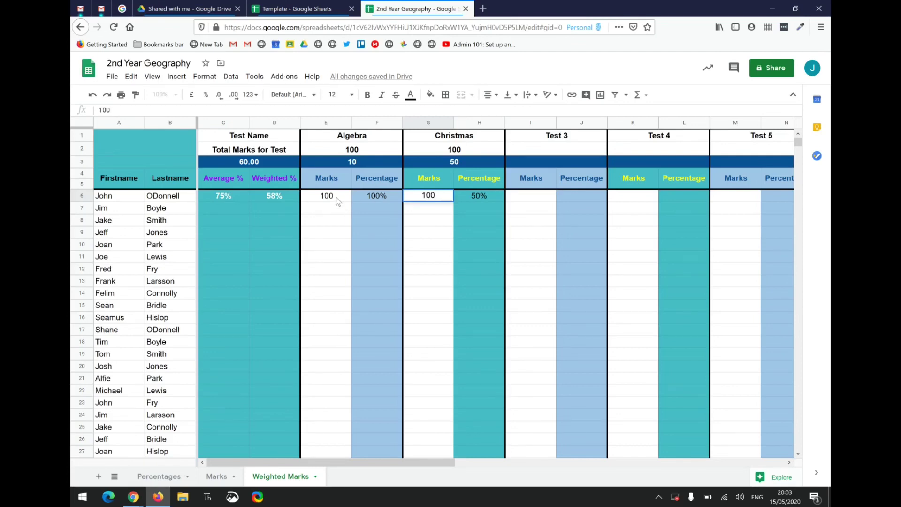
left_click(337, 199)
type("2")
key("Return")
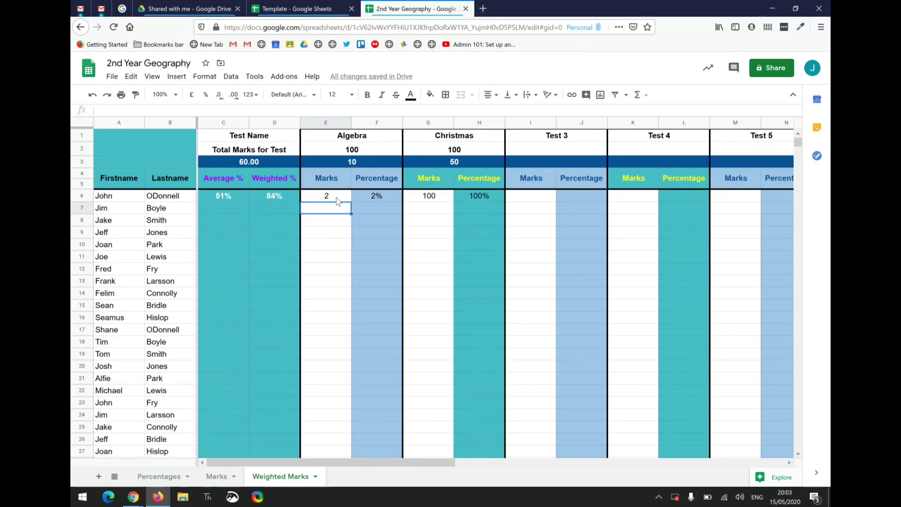
left_click(377, 197)
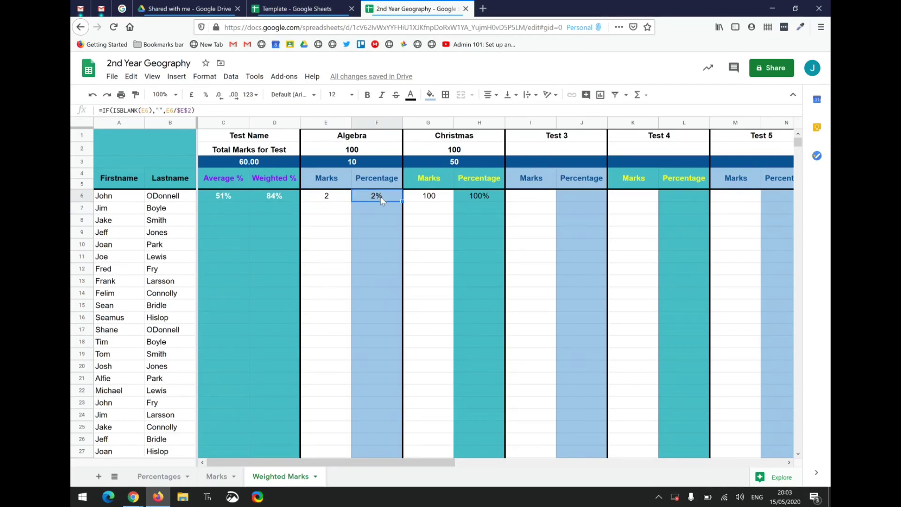
left_click(474, 197)
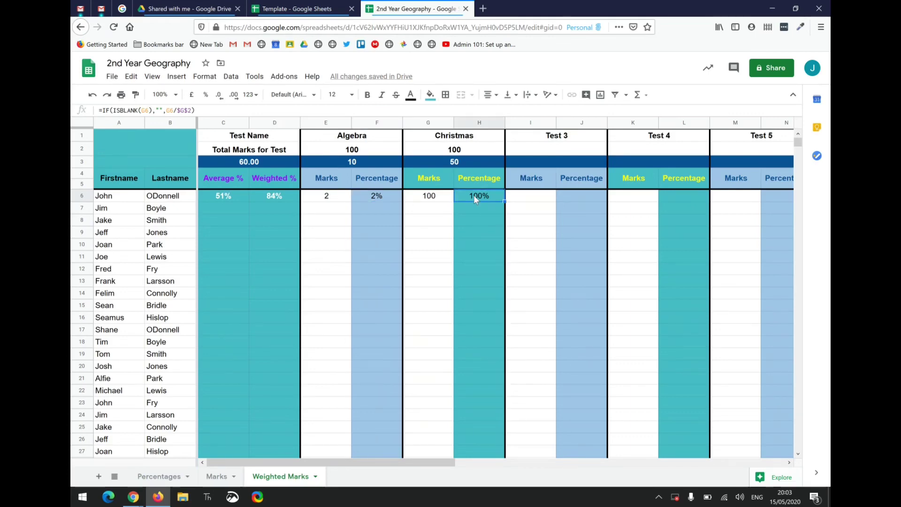
left_click(218, 195)
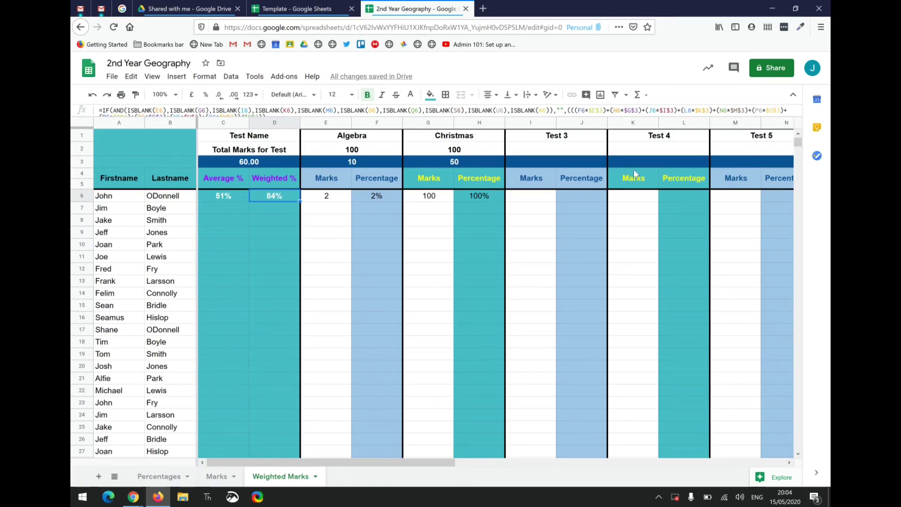
Set the Algebra weighting to 1 and the Christmas weighting to 5, totalling 6.00.
left_click(535, 161)
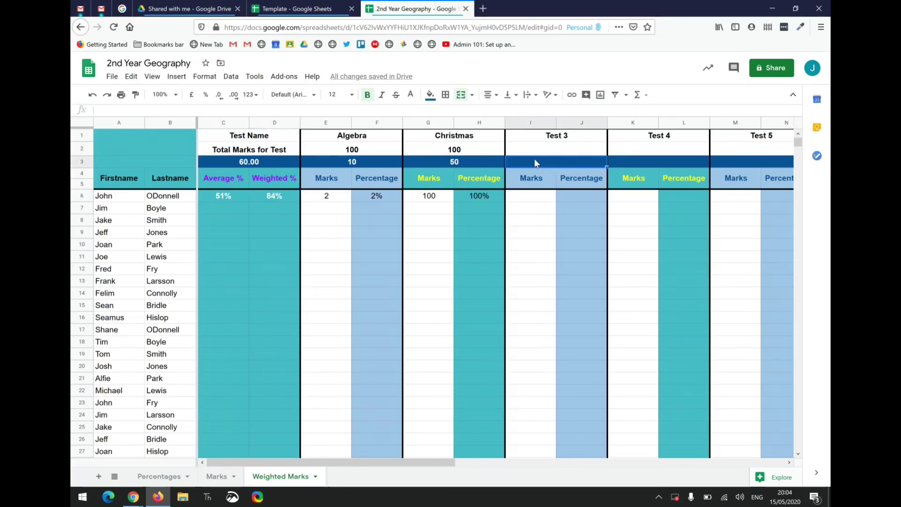
left_click(390, 161)
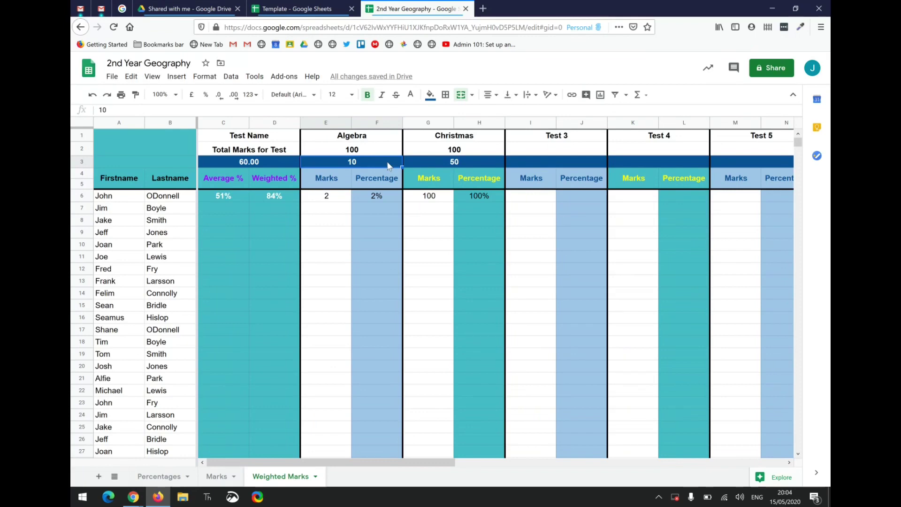
type("1")
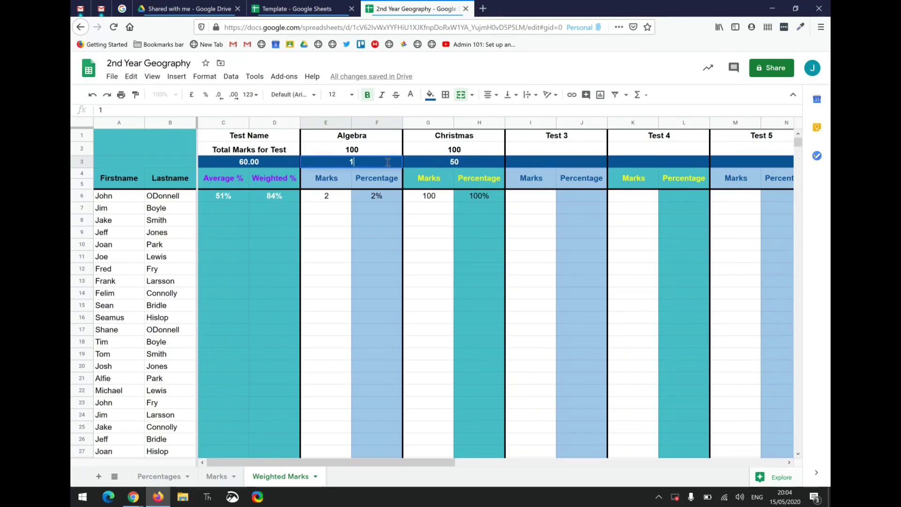
left_click(434, 162)
type("5")
left_click(422, 220)
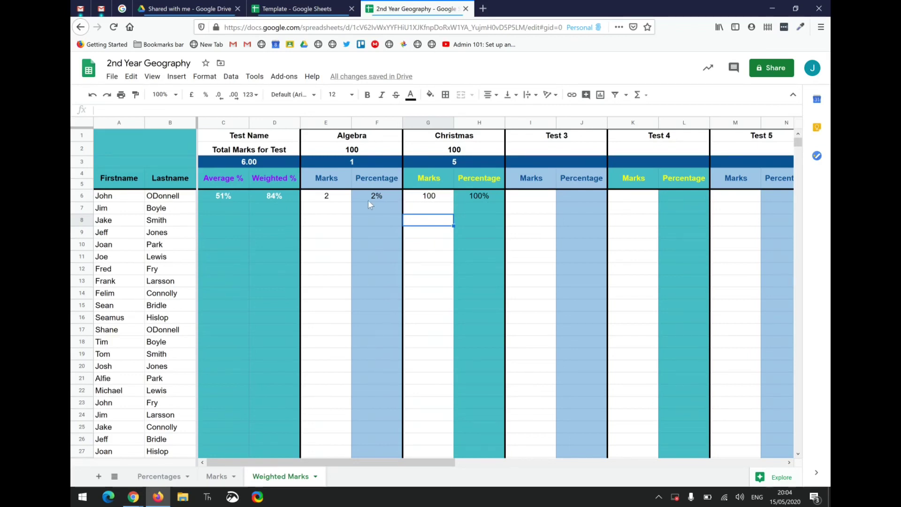
Clear the first student's Algebra mark after briefly trying 0, leaving 100% average and 83% weighted.
left_click(327, 199)
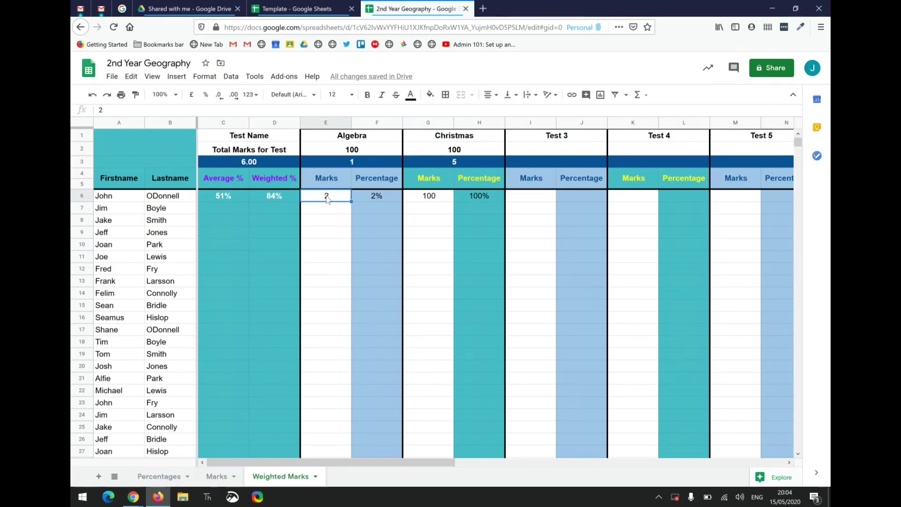
key("Delete")
left_click(335, 220)
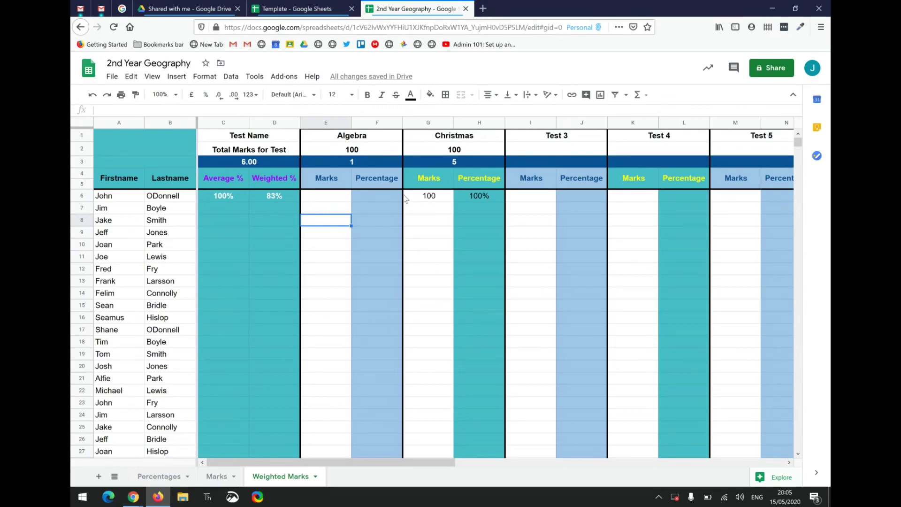
left_click(331, 199)
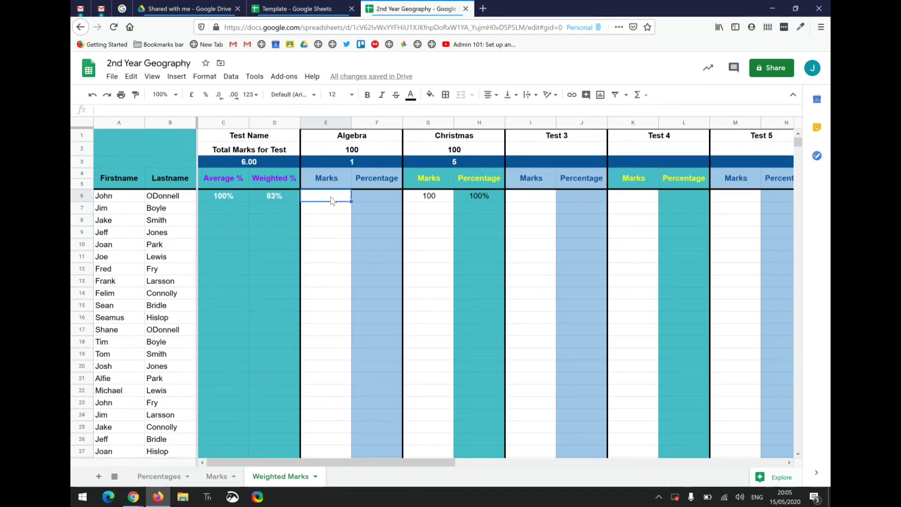
type("0")
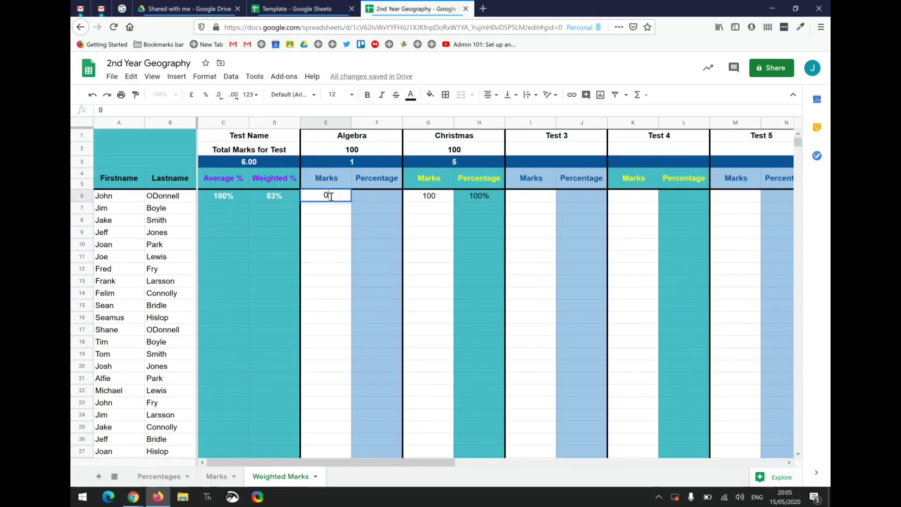
key("Return")
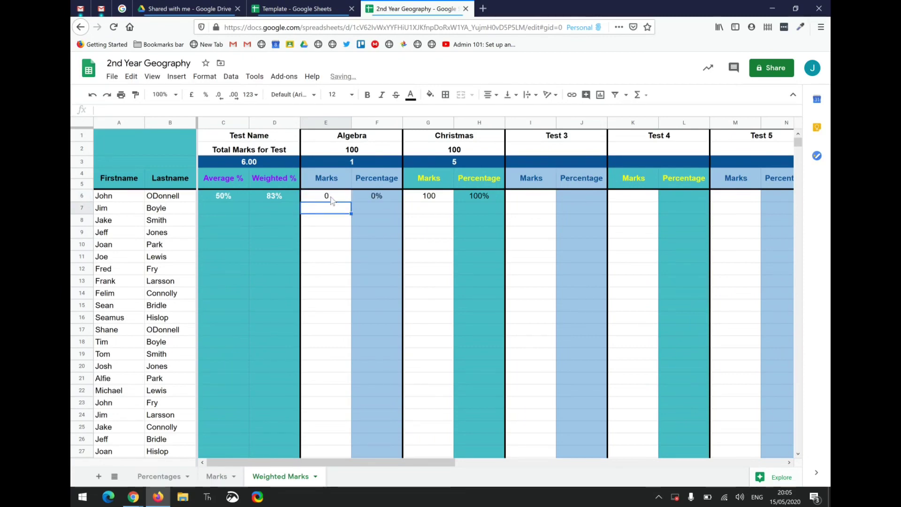
left_click(332, 200)
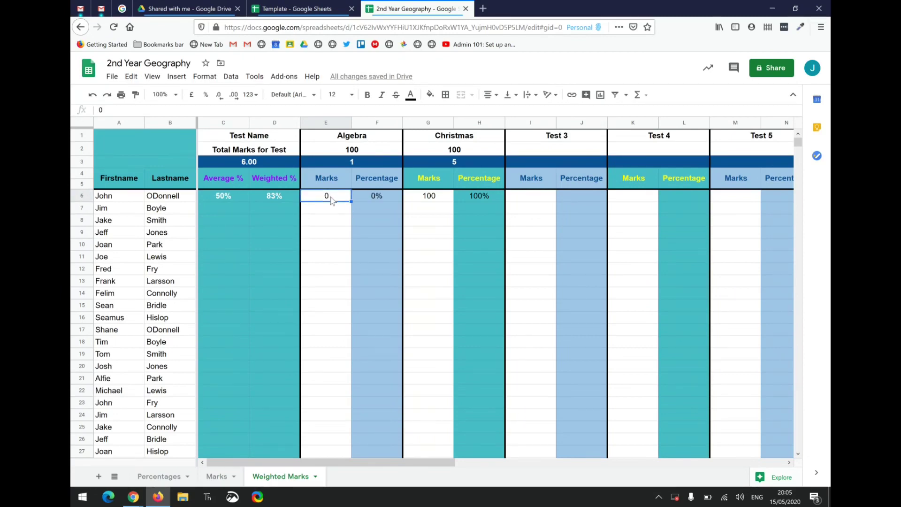
key("Delete")
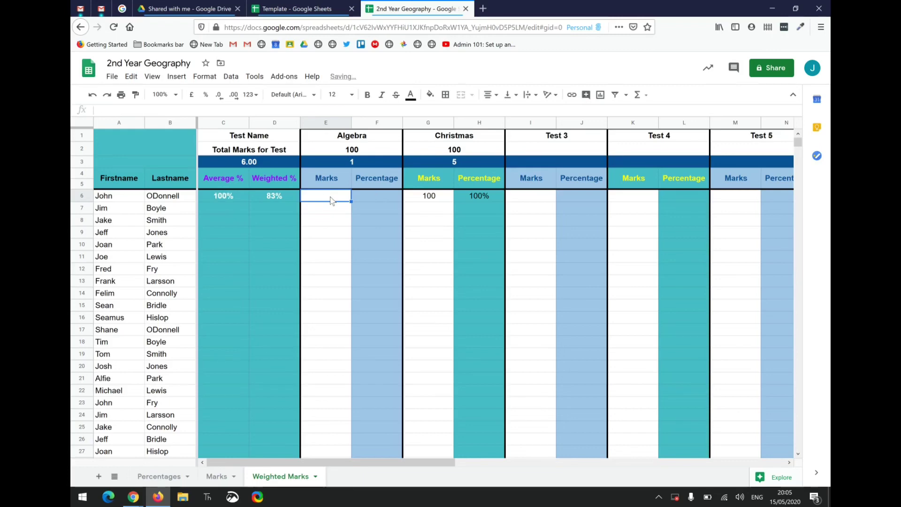
left_click(331, 211)
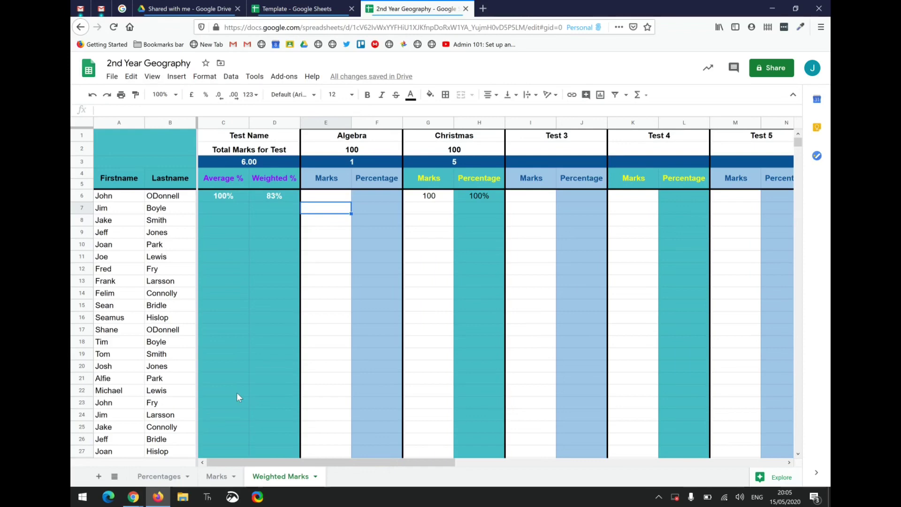
left_click(215, 477)
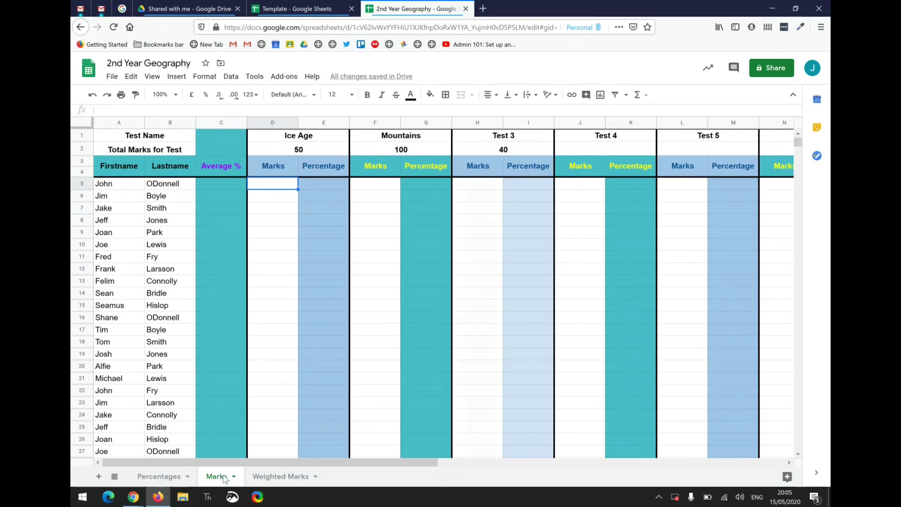
left_click(234, 476)
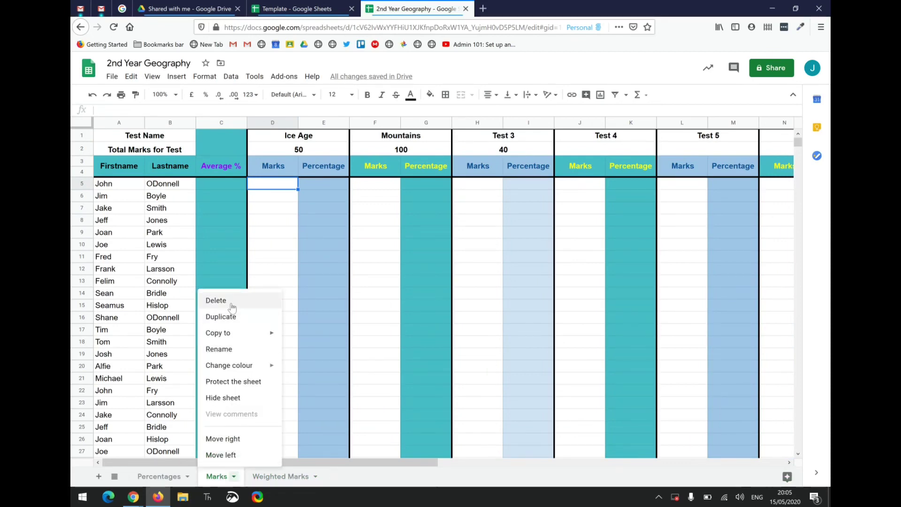
left_click(300, 309)
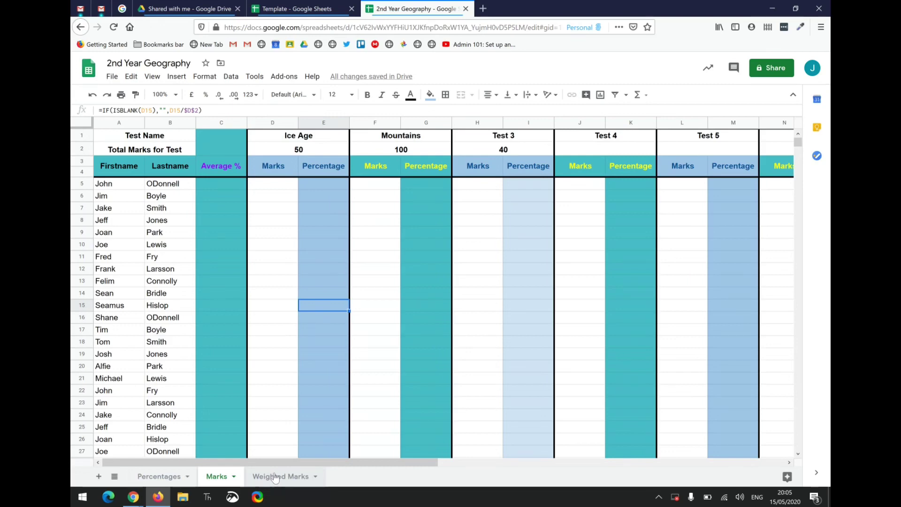
left_click(317, 478)
left_click(315, 476)
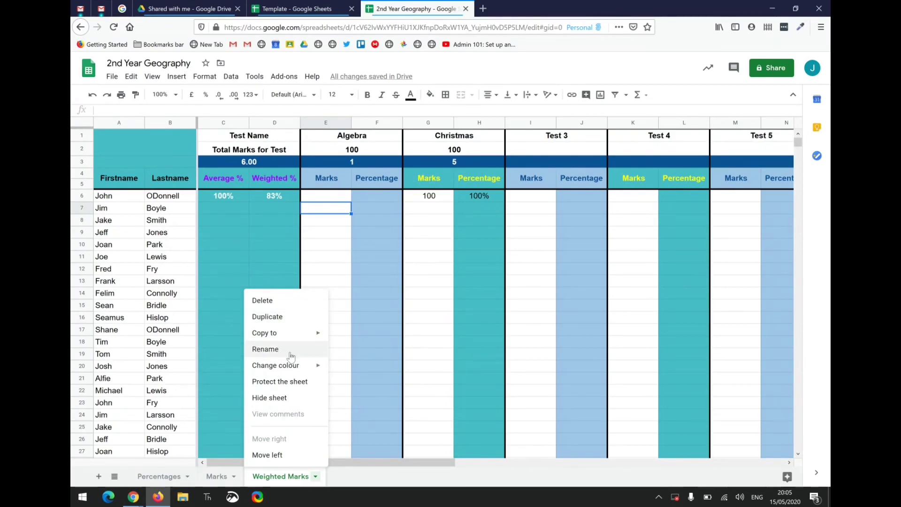
left_click(351, 331)
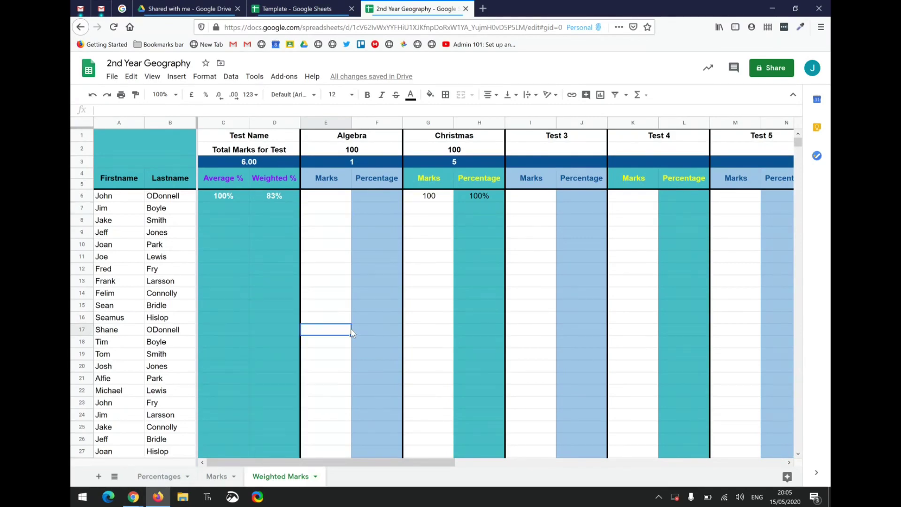